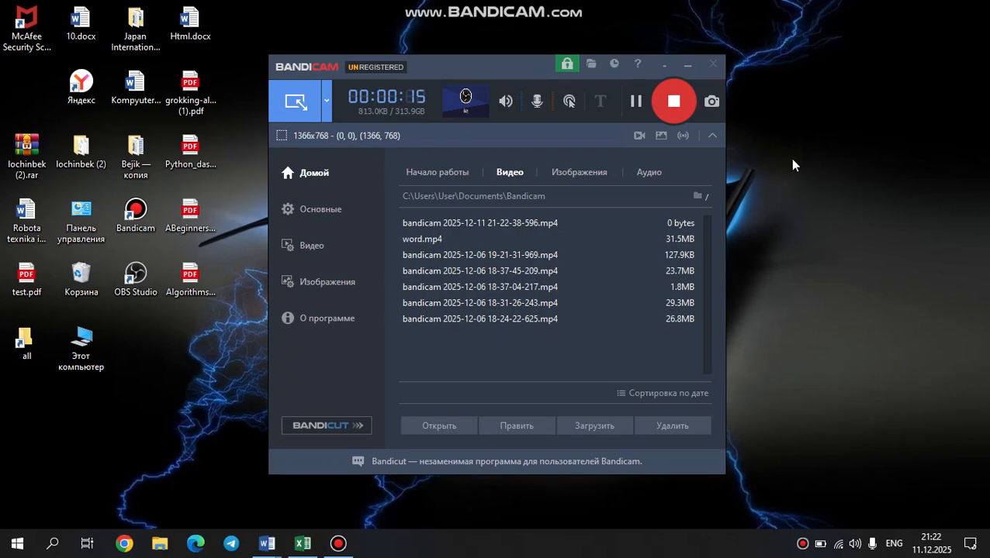
# Switch to the Excel workbook and examine the lesson plan table on the 7-sinf sheet through both half-years.
pyautogui.click(302, 544)
pyautogui.scroll(-3, 325, 342)
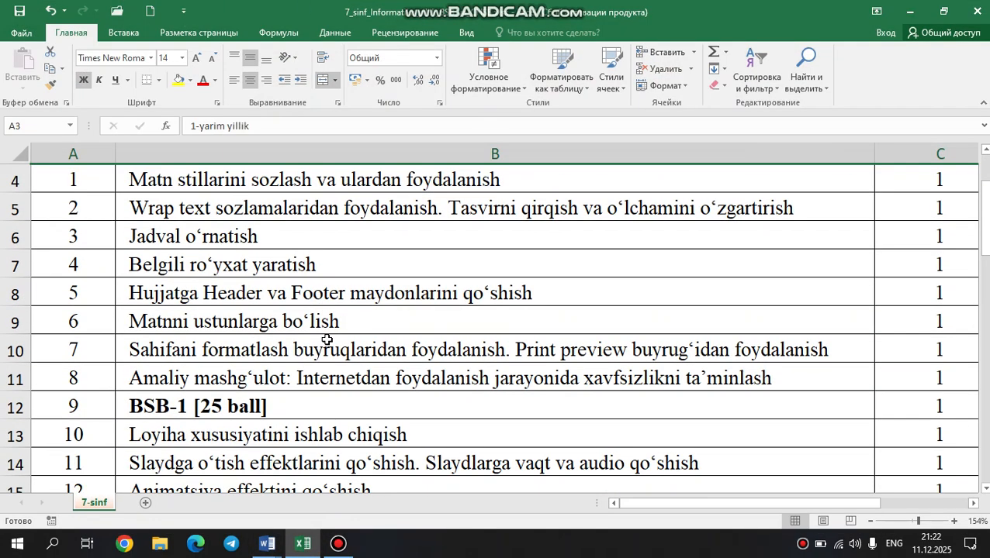
pyautogui.scroll(-4, 327, 341)
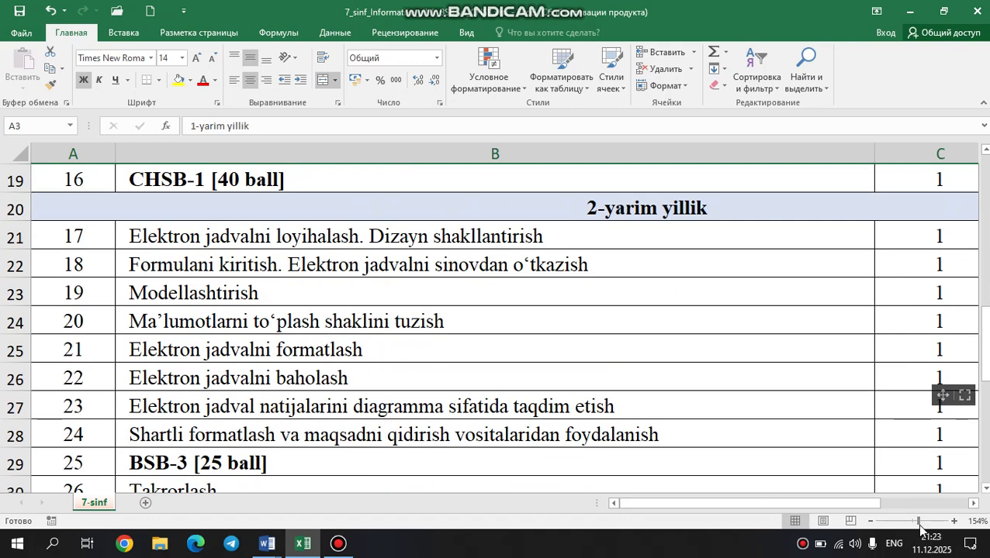
pyautogui.moveTo(918, 525); pyautogui.dragTo(914, 522)
pyautogui.scroll(-3, 514, 300)
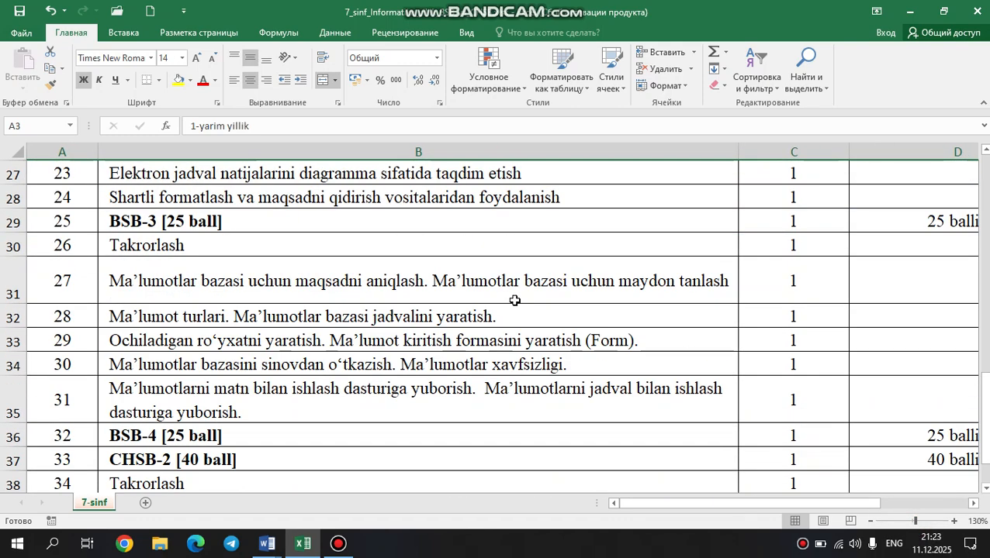
pyautogui.scroll(-3, 515, 300)
pyautogui.scroll(4, 676, 364)
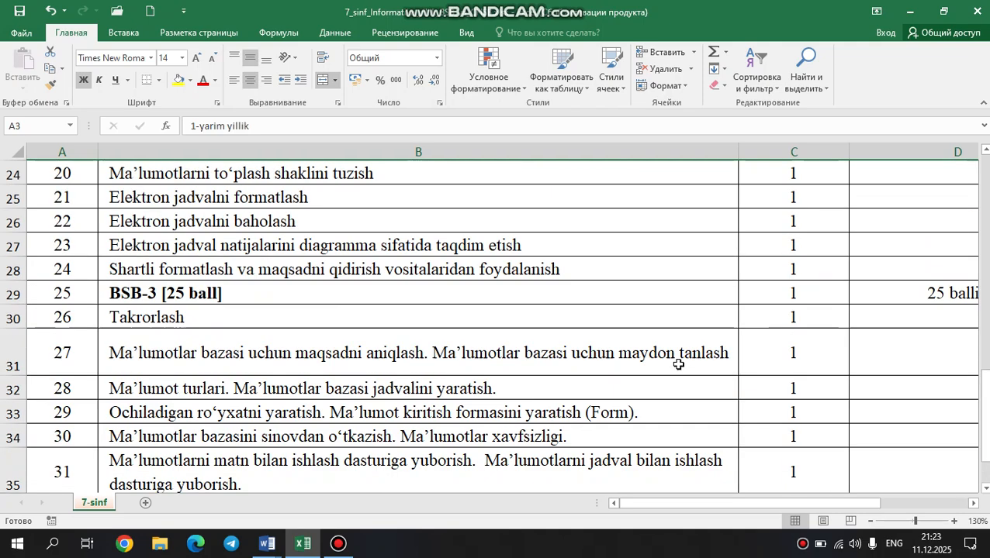
pyautogui.scroll(2, 678, 365)
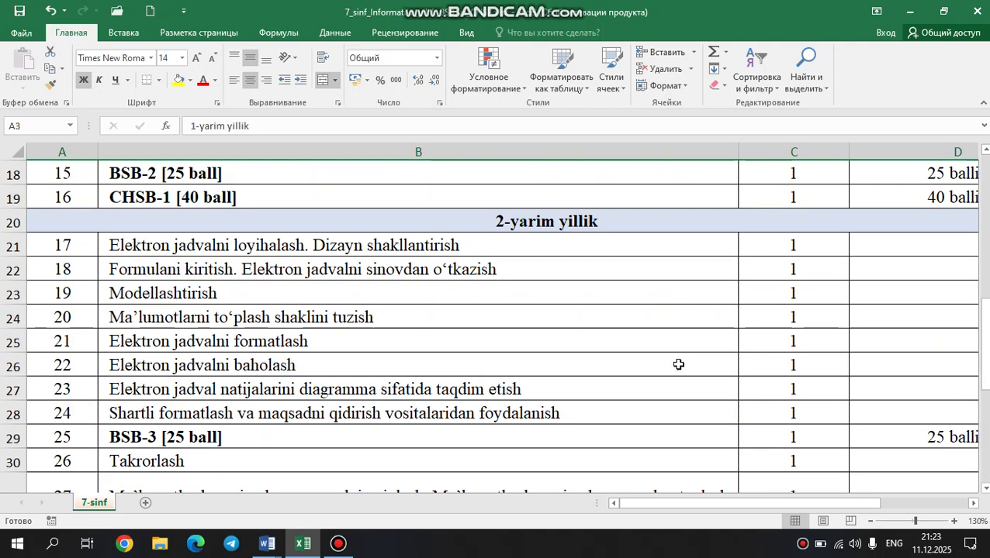
# Switch to the blank Word document and insert a table with 5 columns and 49 rows.
pyautogui.click(270, 542)
pyautogui.click(517, 472)
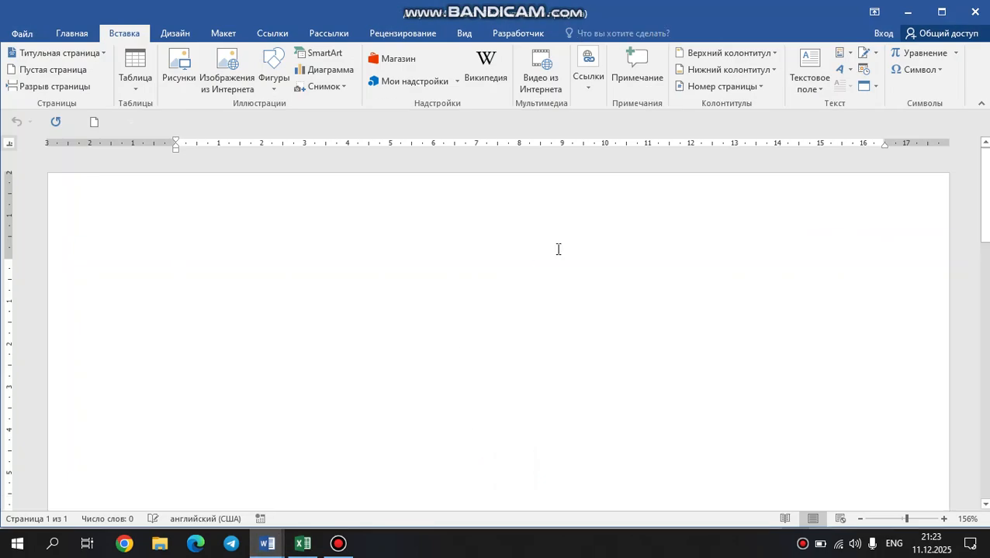
pyautogui.moveTo(906, 519); pyautogui.dragTo(901, 519)
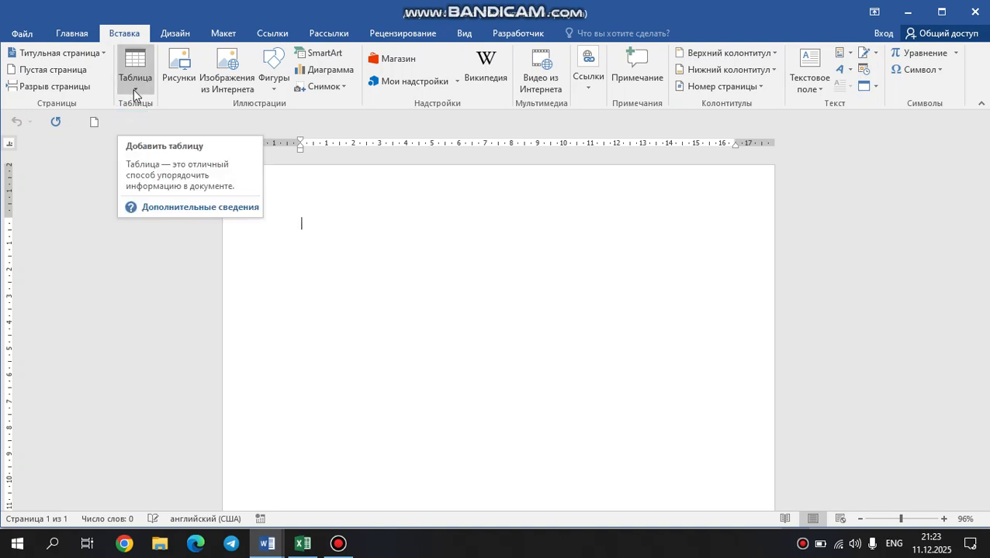
pyautogui.click(133, 90)
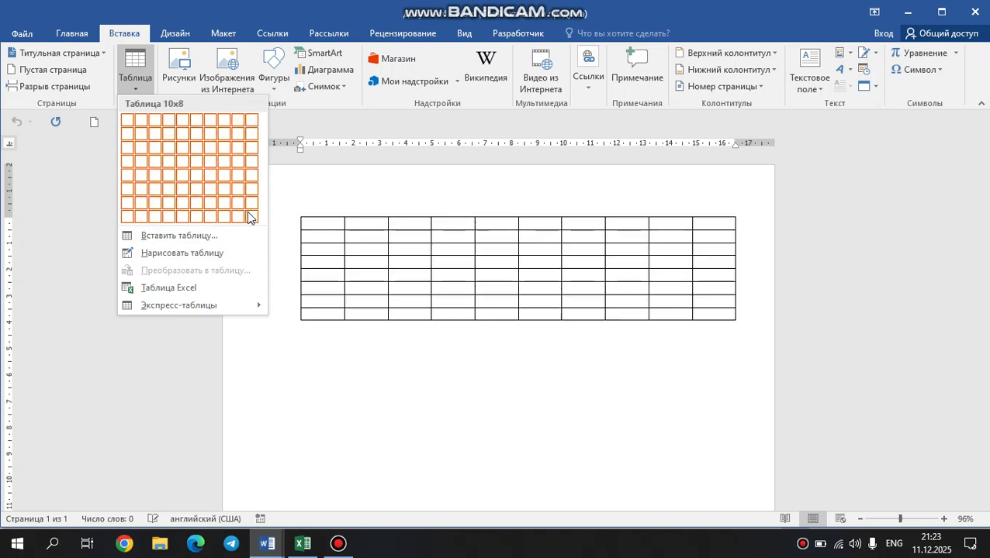
pyautogui.click(206, 231)
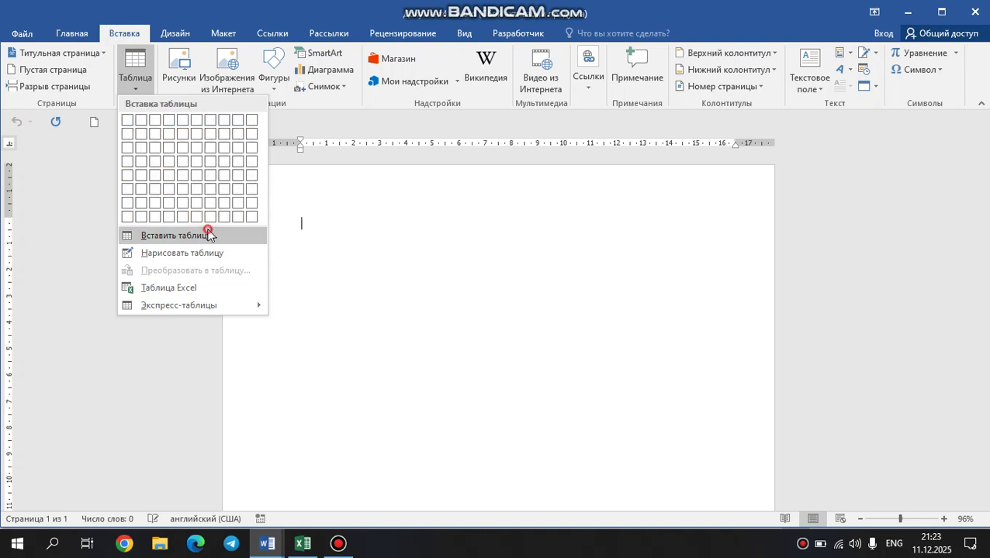
pyautogui.click(531, 221)
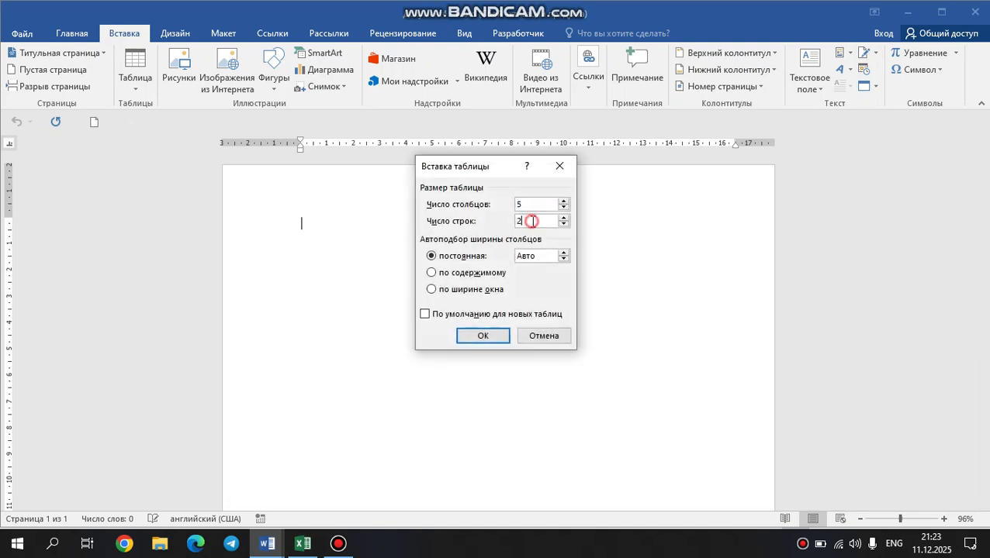
pyautogui.press('BackSpace')
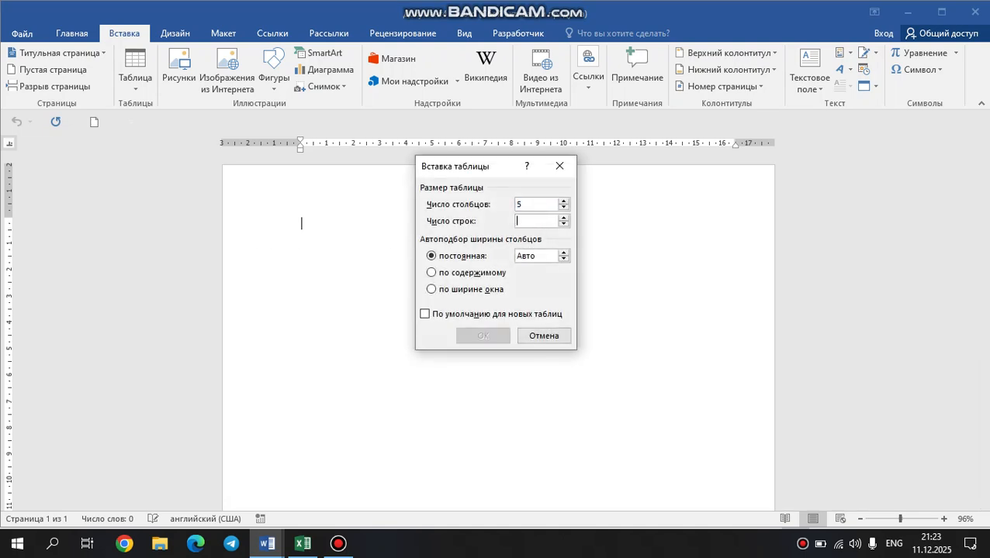
pyautogui.write('49')
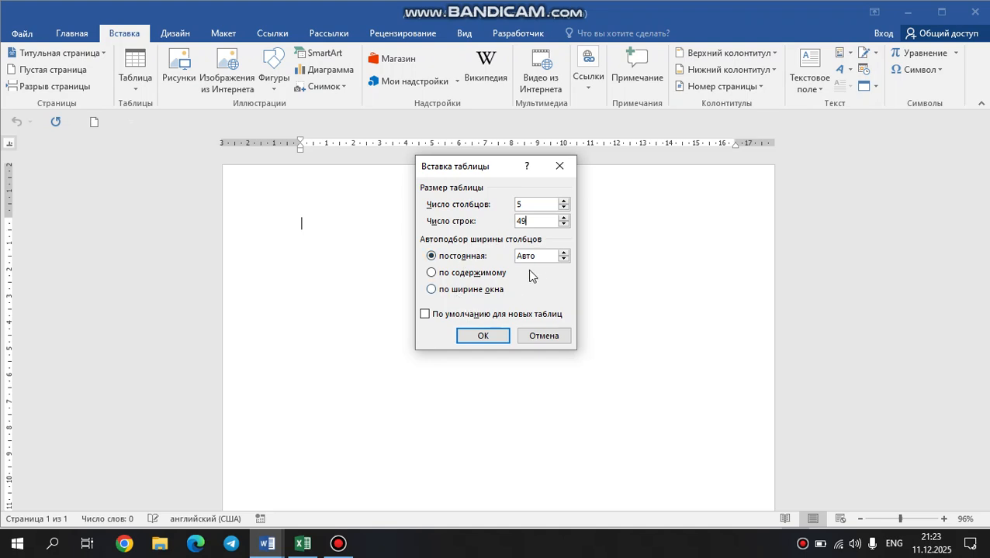
pyautogui.click(481, 336)
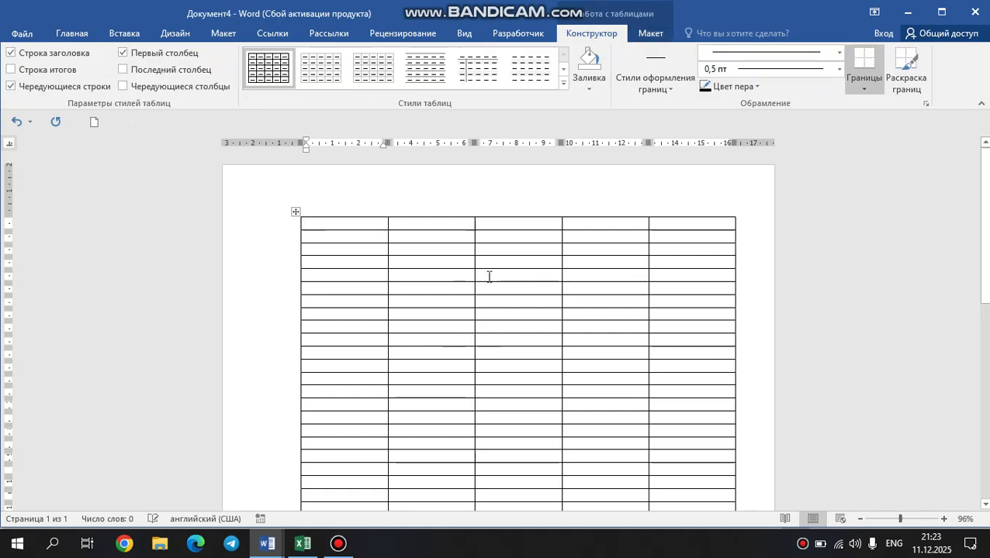
pyautogui.scroll(-2, 488, 277)
pyautogui.scroll(-5, 489, 277)
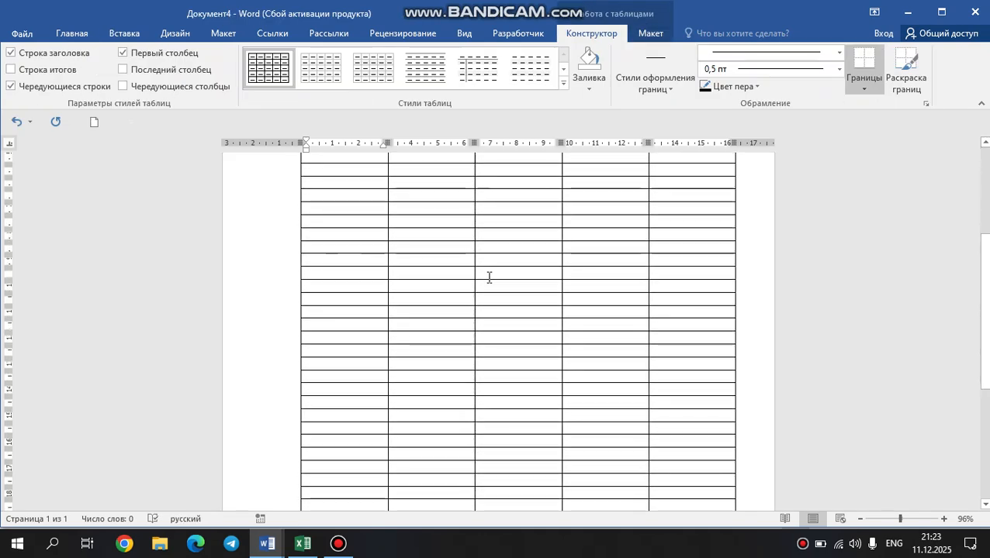
pyautogui.scroll(7, 488, 277)
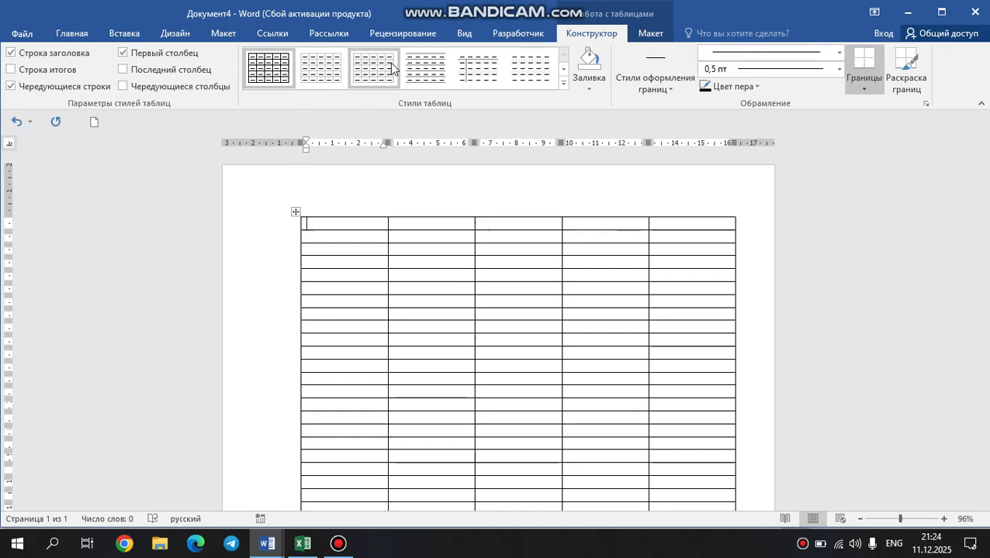
# Examine the table styles, pen colours, border line weights and shading colours available for the new table.
pyautogui.click(564, 83)
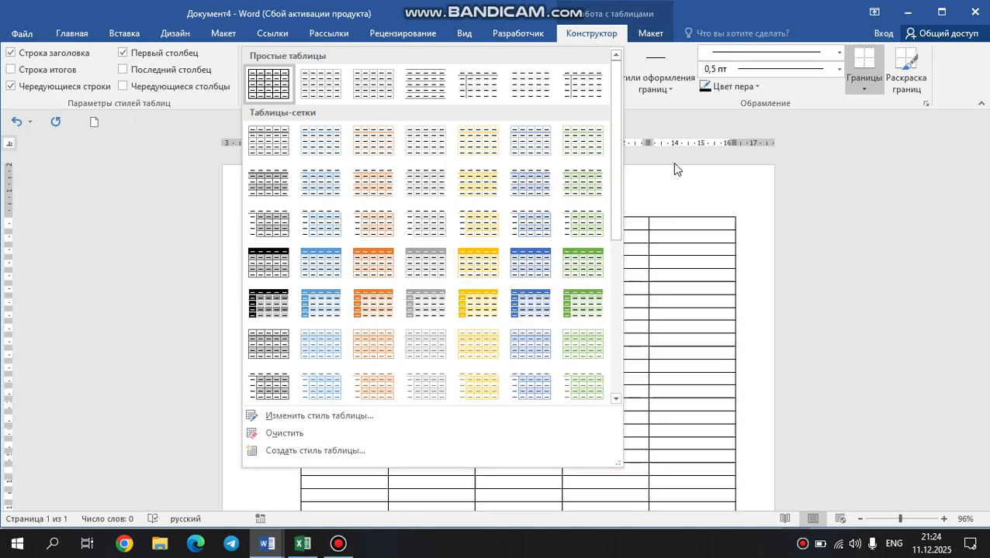
pyautogui.click(823, 156)
pyautogui.click(751, 86)
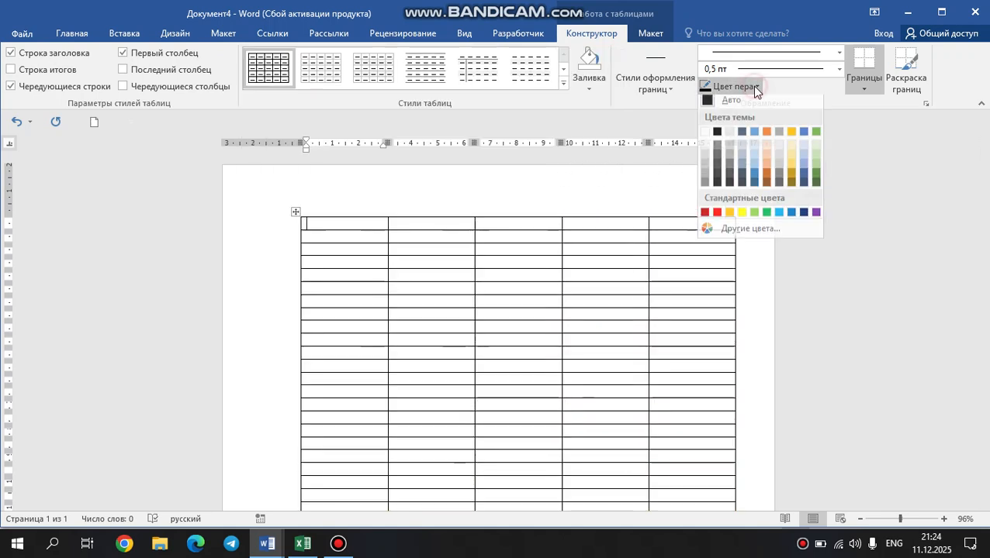
pyautogui.click(900, 180)
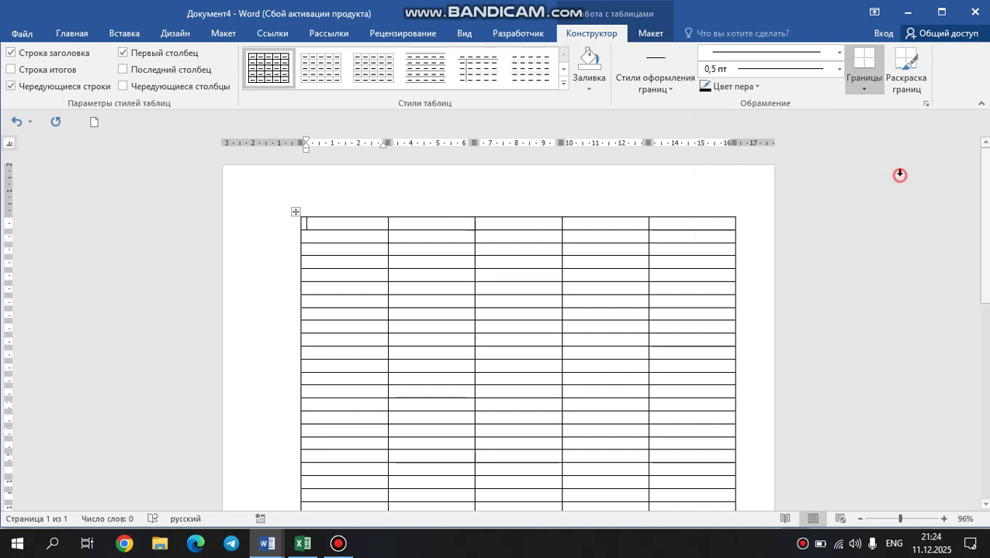
pyautogui.click(840, 71)
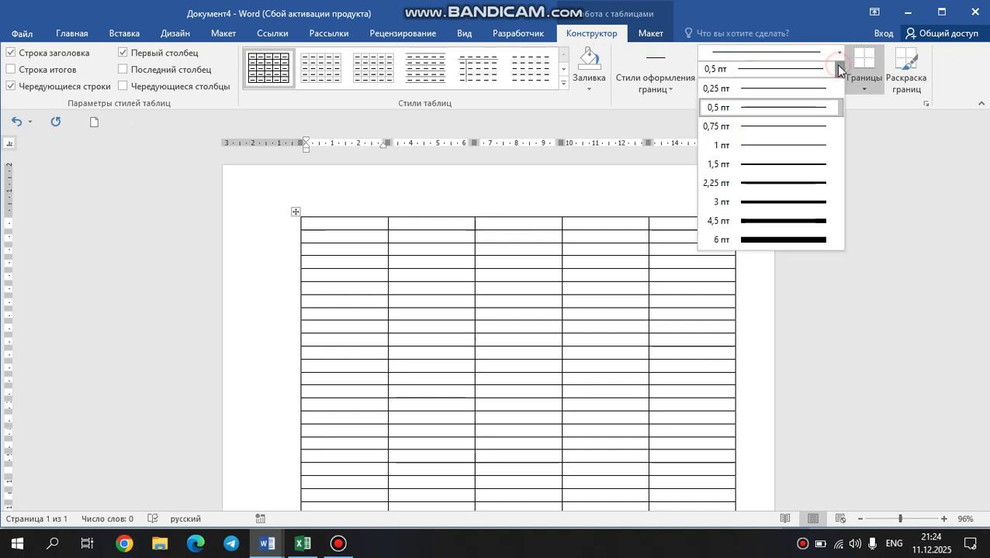
pyautogui.click(863, 159)
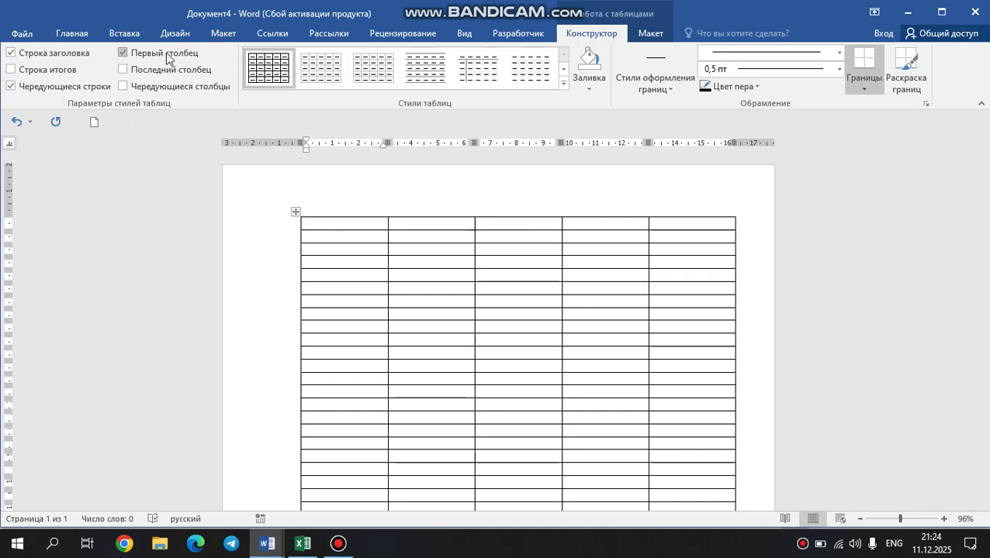
pyautogui.click(590, 92)
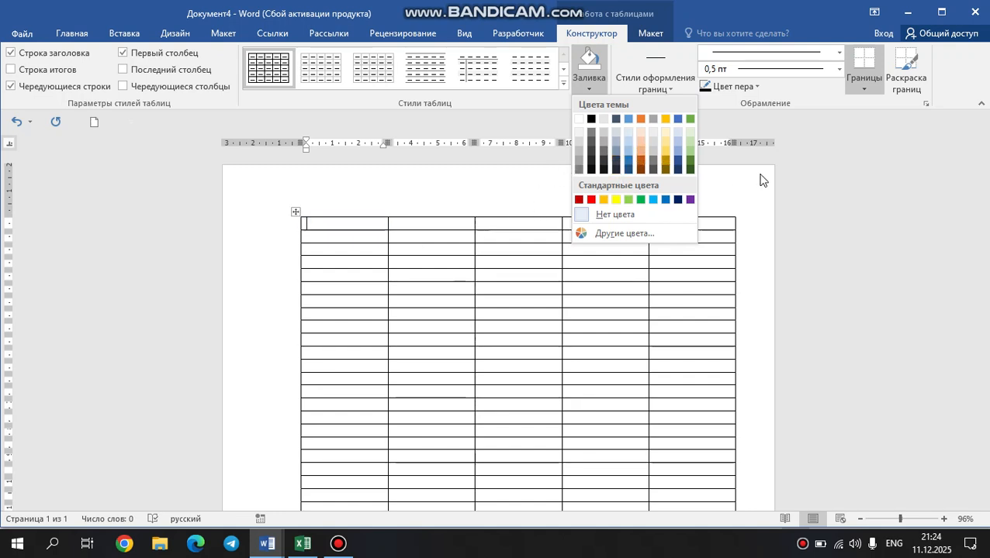
pyautogui.click(832, 204)
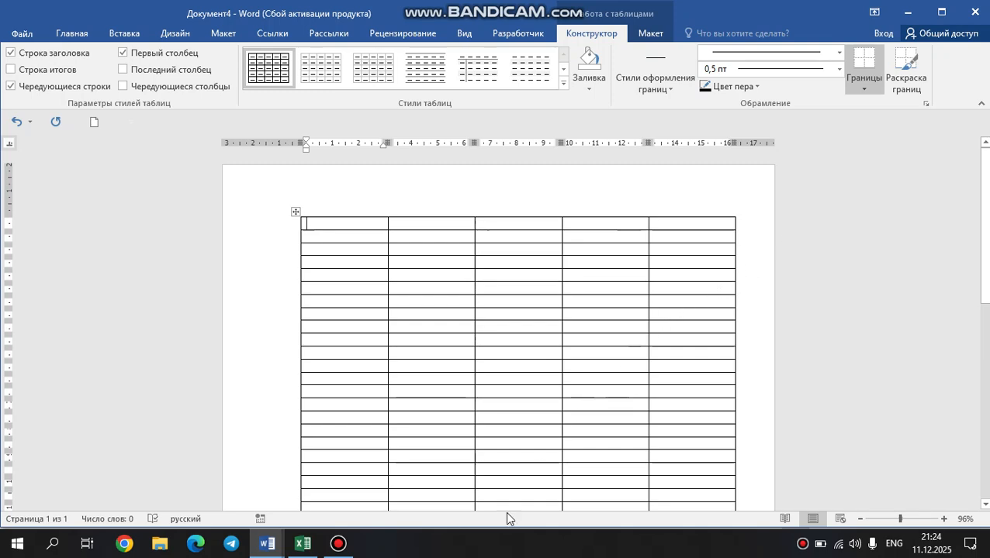
# Switch to the Excel workbook and examine the layout of the lesson plan's title and header rows at 71% zoom.
pyautogui.click(297, 545)
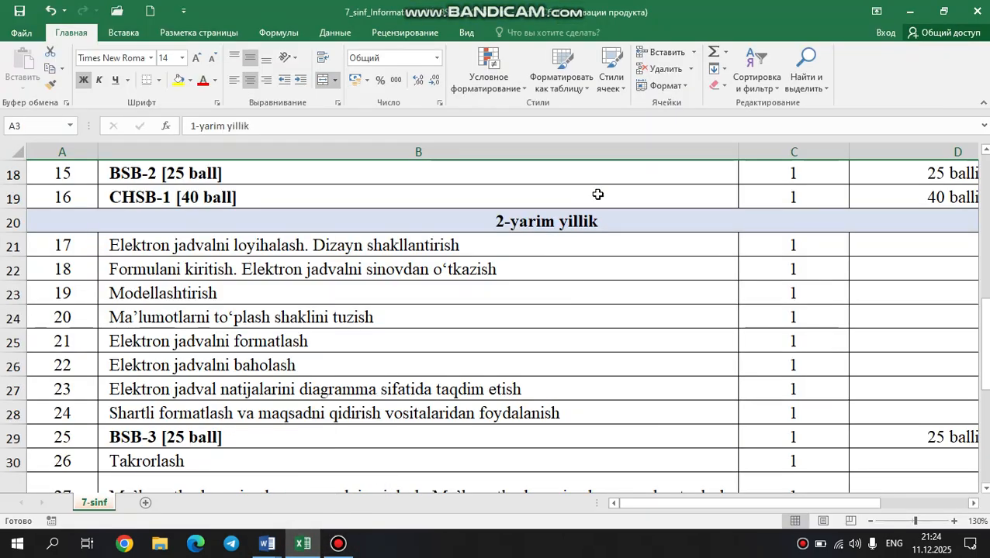
pyautogui.scroll(4, 597, 193)
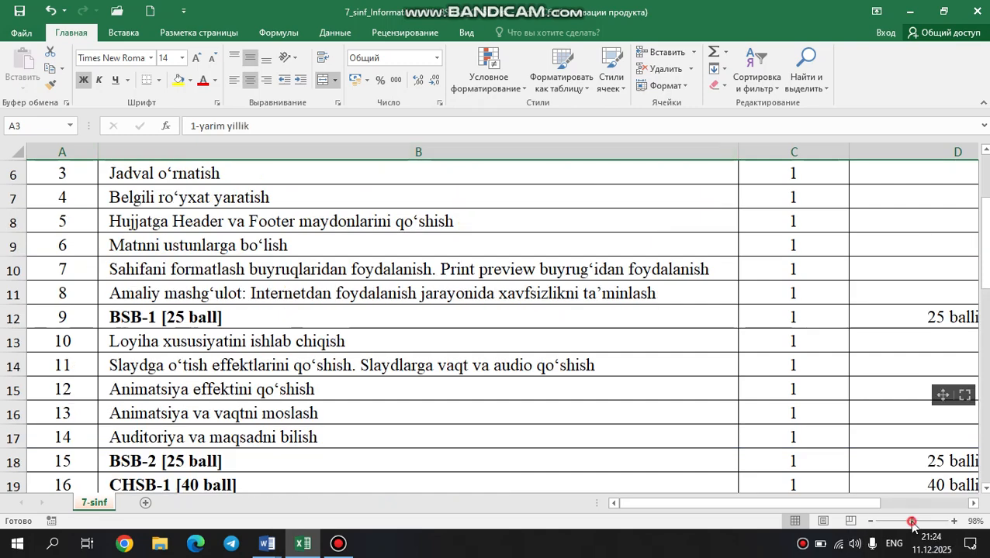
pyautogui.moveTo(913, 525); pyautogui.dragTo(900, 527)
pyautogui.scroll(2, 849, 405)
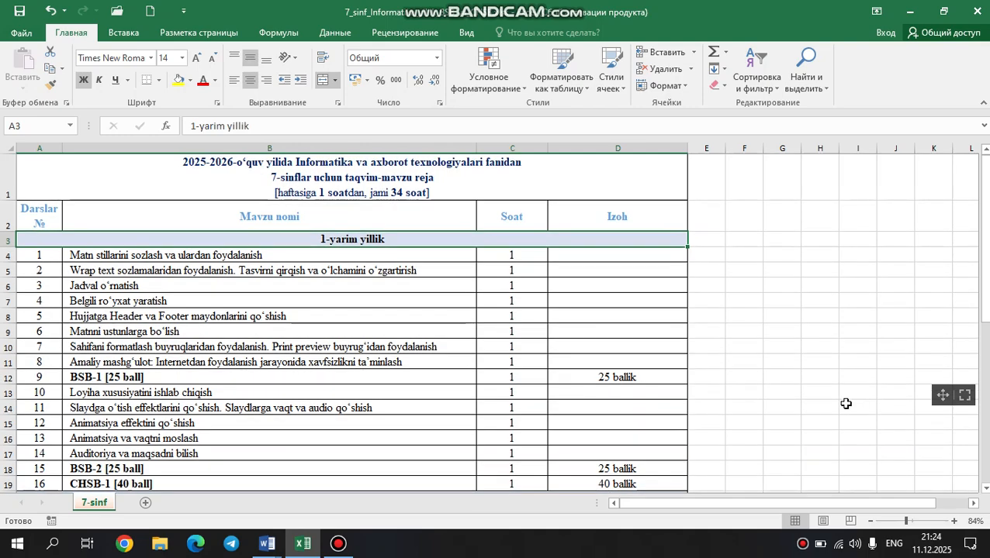
pyautogui.moveTo(906, 522); pyautogui.dragTo(901, 522)
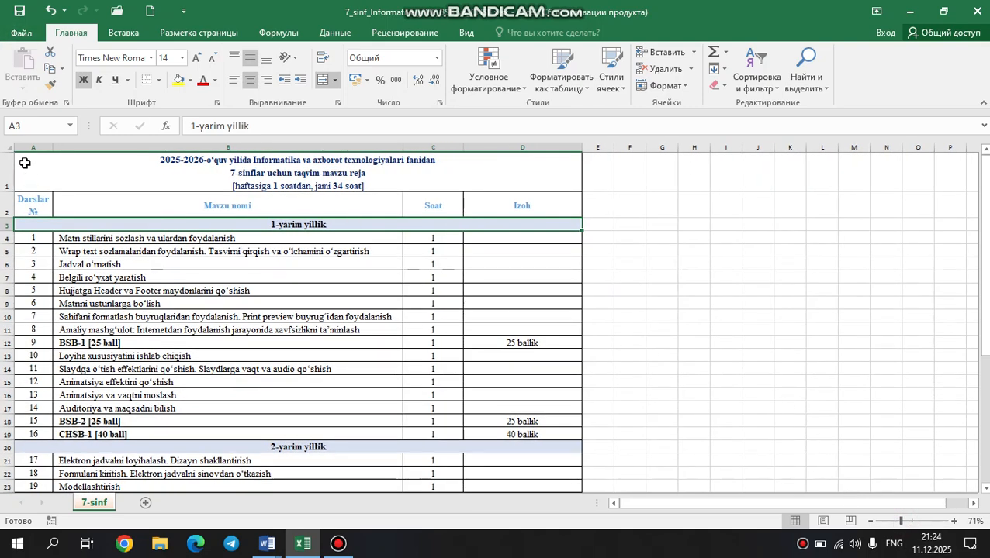
# Switch to the Word document and merge all cells of the table's first four rows into one title cell.
pyautogui.click(271, 544)
pyautogui.click(503, 457)
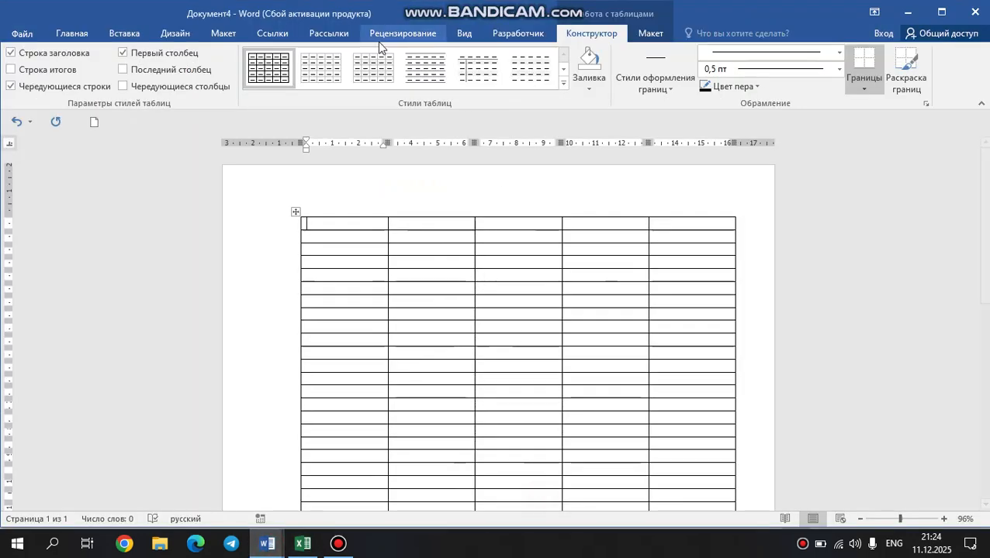
pyautogui.moveTo(321, 228); pyautogui.dragTo(680, 265)
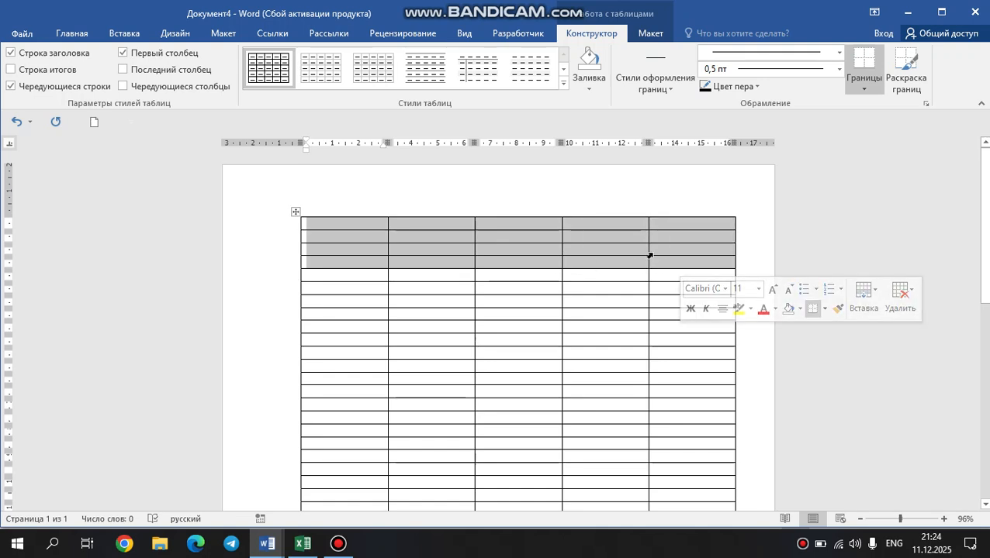
pyautogui.rightClick(632, 249)
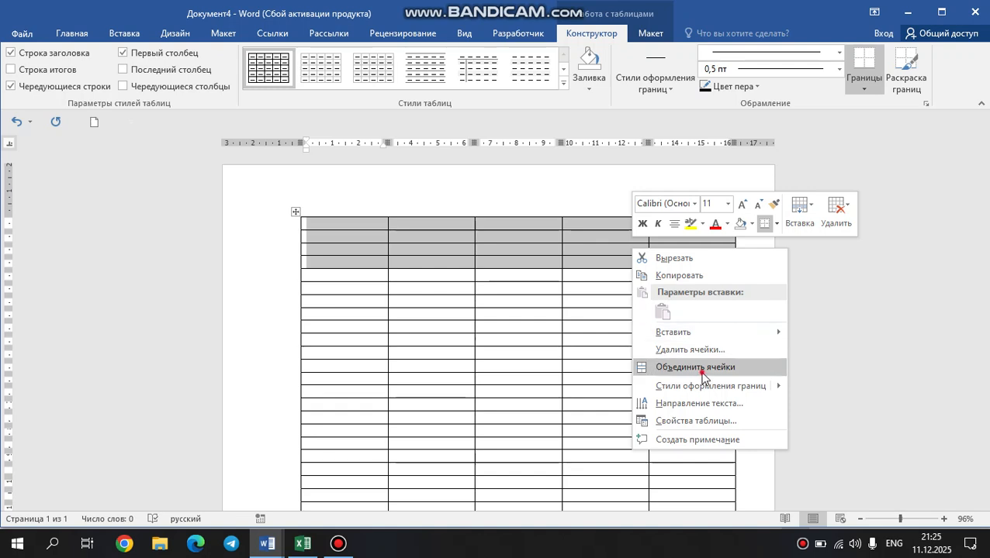
pyautogui.click(695, 367)
pyautogui.click(798, 242)
pyautogui.scroll(-1, 496, 291)
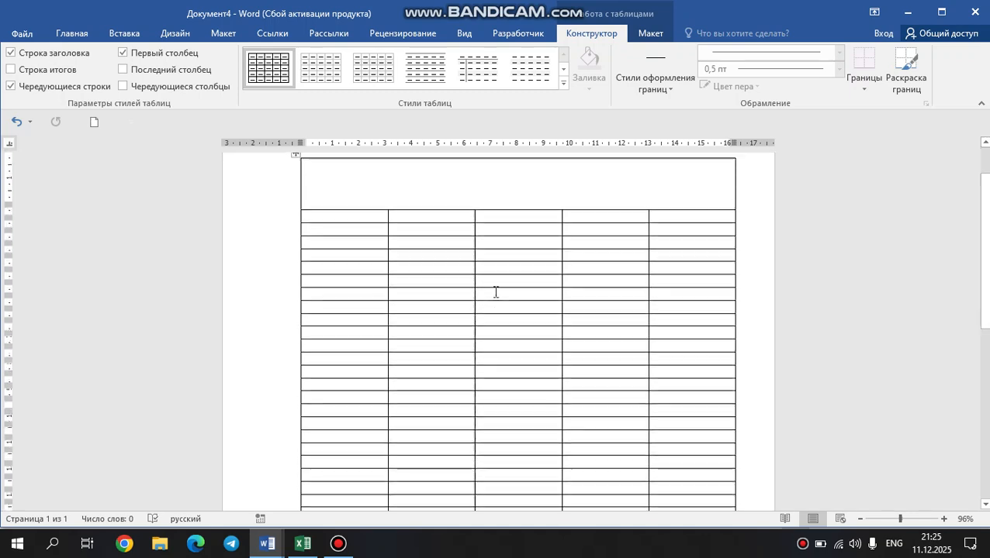
pyautogui.scroll(1, 496, 292)
# Check the Excel plan's header layout, return to Word and merge the two rows below the title cell into one cell.
pyautogui.click(302, 543)
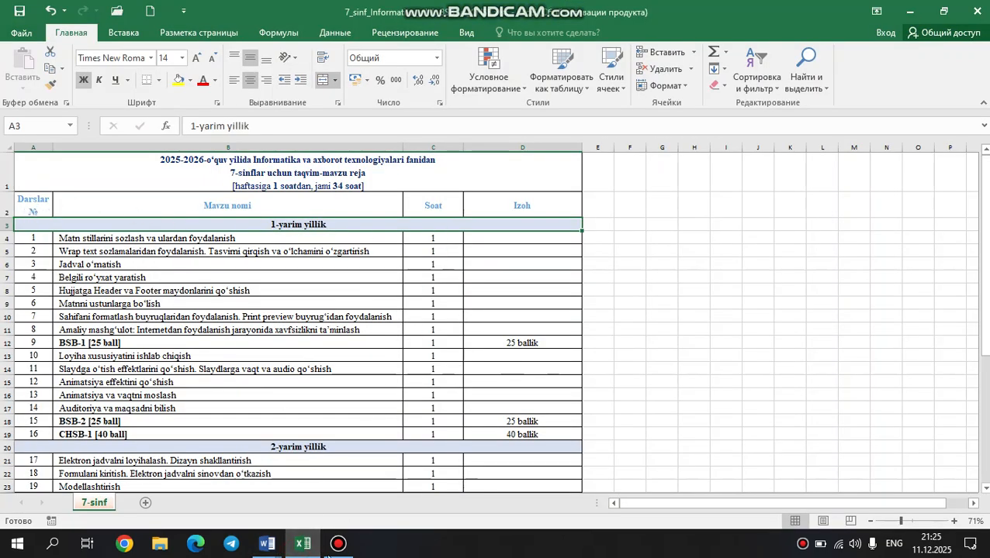
pyautogui.moveTo(267, 544)
pyautogui.click(514, 466)
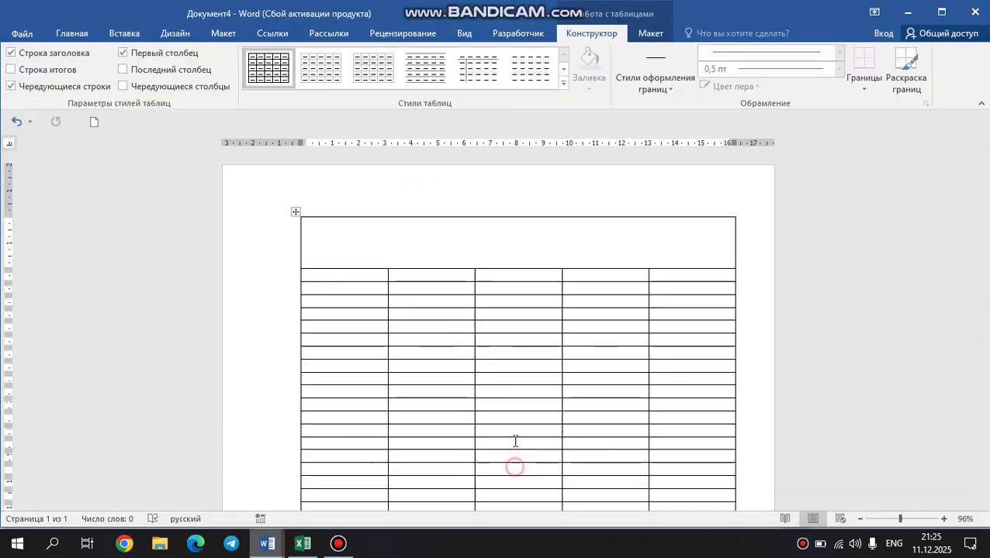
pyautogui.moveTo(330, 279); pyautogui.dragTo(675, 290)
pyautogui.rightClick(679, 290)
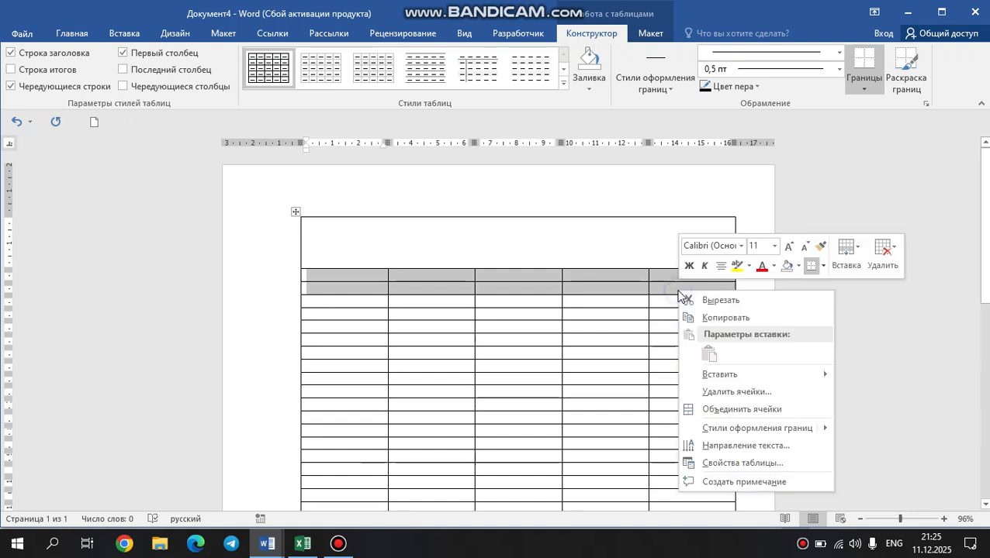
pyautogui.click(721, 411)
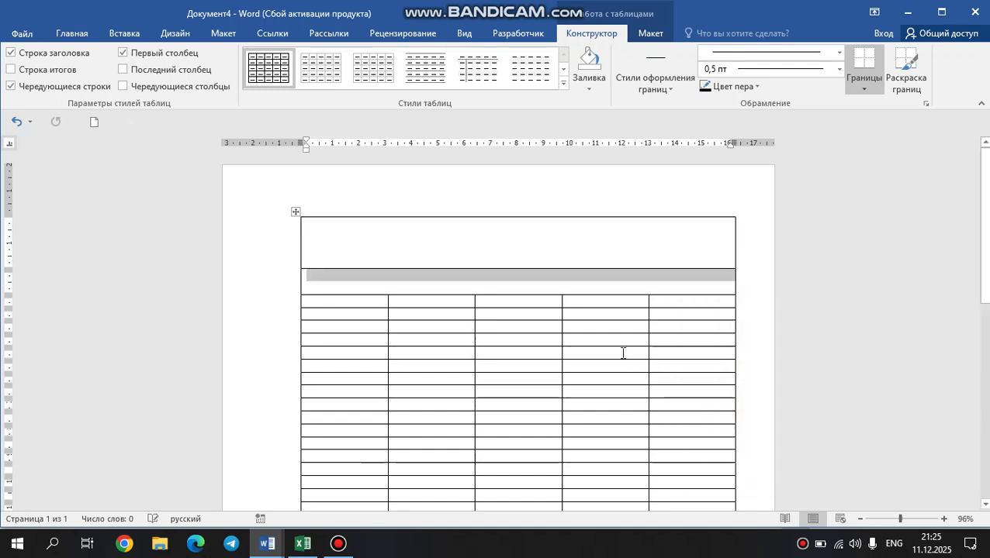
pyautogui.click(504, 257)
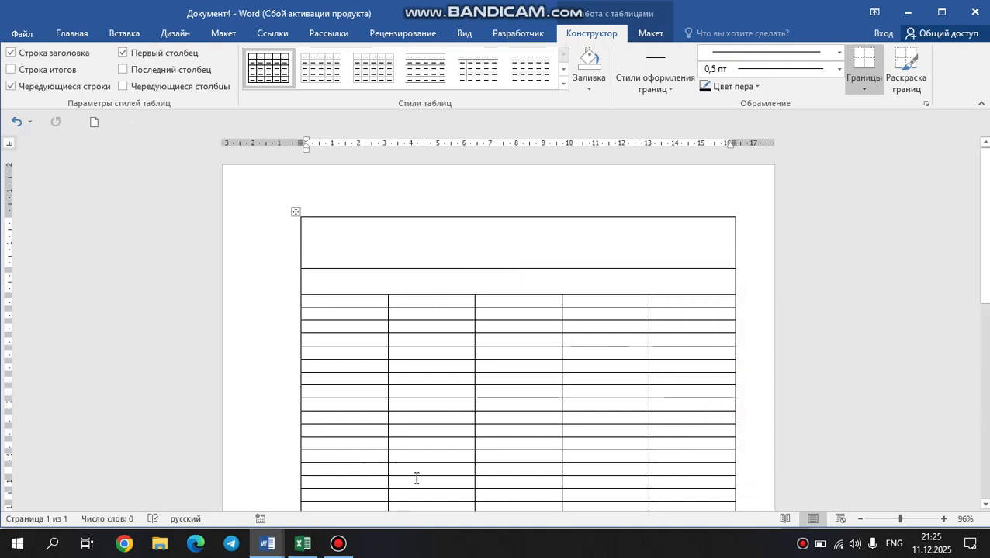
# Check the column layout of the Excel plan, return to the Word table and narrow its first and last columns.
pyautogui.click(302, 544)
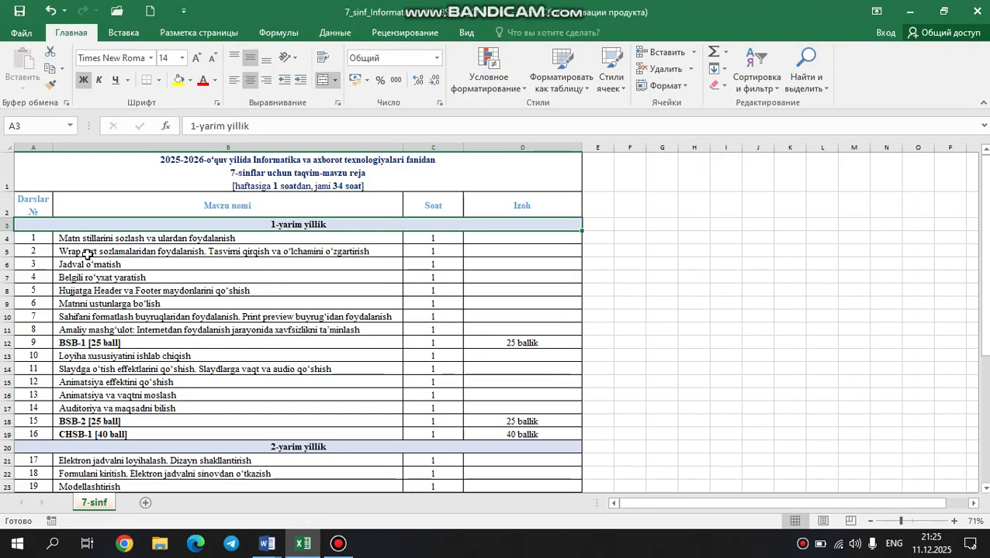
pyautogui.moveTo(271, 546)
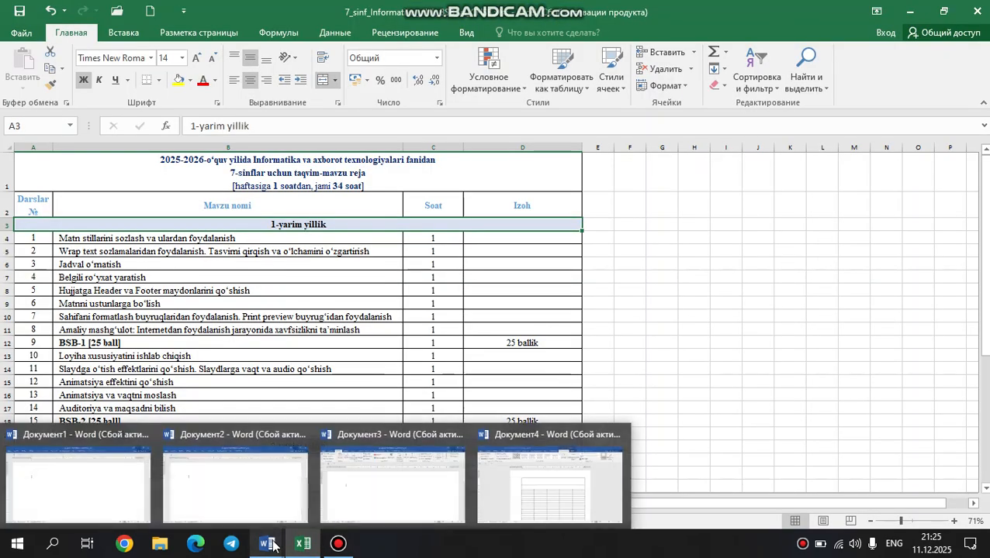
pyautogui.click(519, 496)
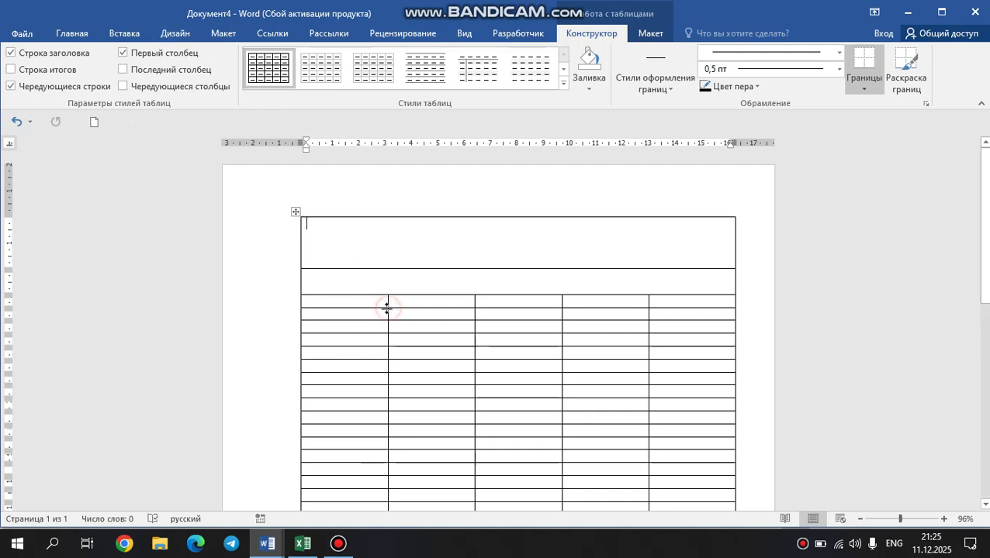
pyautogui.moveTo(361, 309)
pyautogui.mouseDown()
pyautogui.moveTo(386, 303)
pyautogui.moveTo(347, 302)
pyautogui.mouseUp()
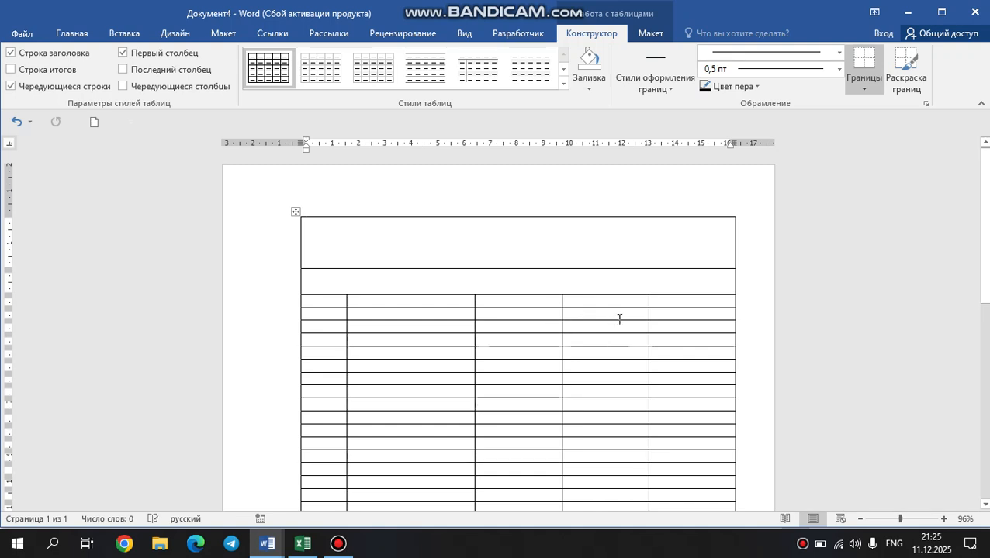
pyautogui.moveTo(648, 302); pyautogui.dragTo(695, 303)
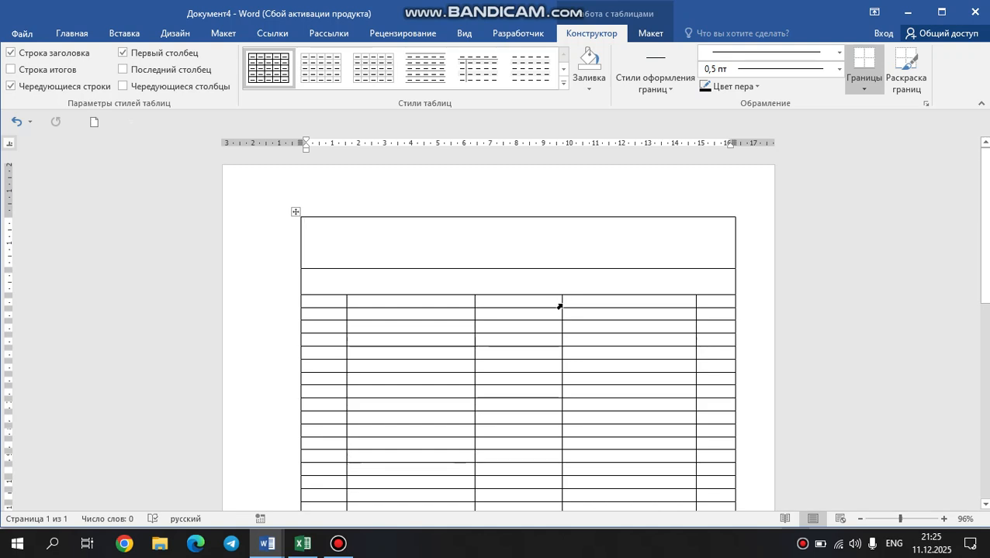
# Narrow the third and fourth columns in all rows below the merged cells and widen the second column to fill the freed space.
pyautogui.click(563, 307)
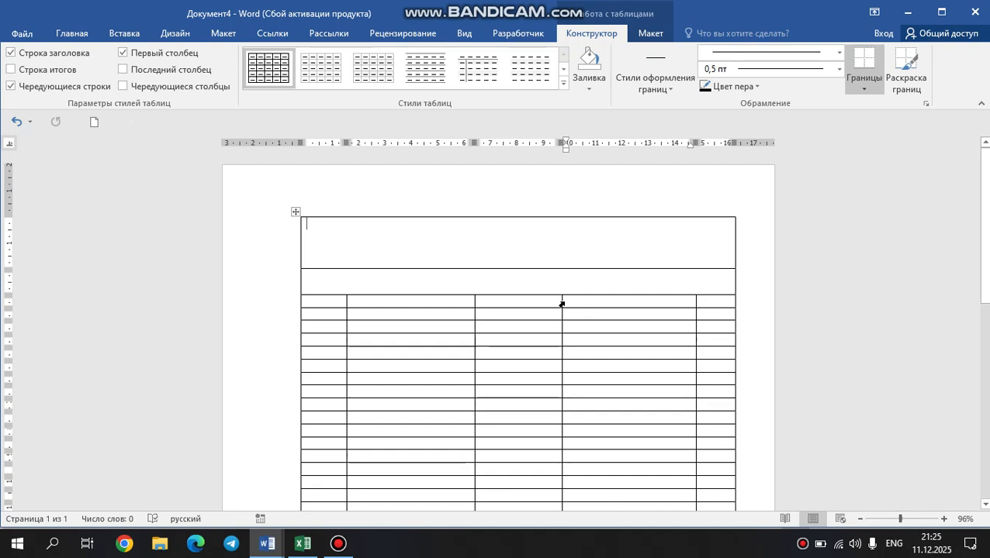
pyautogui.click(559, 300)
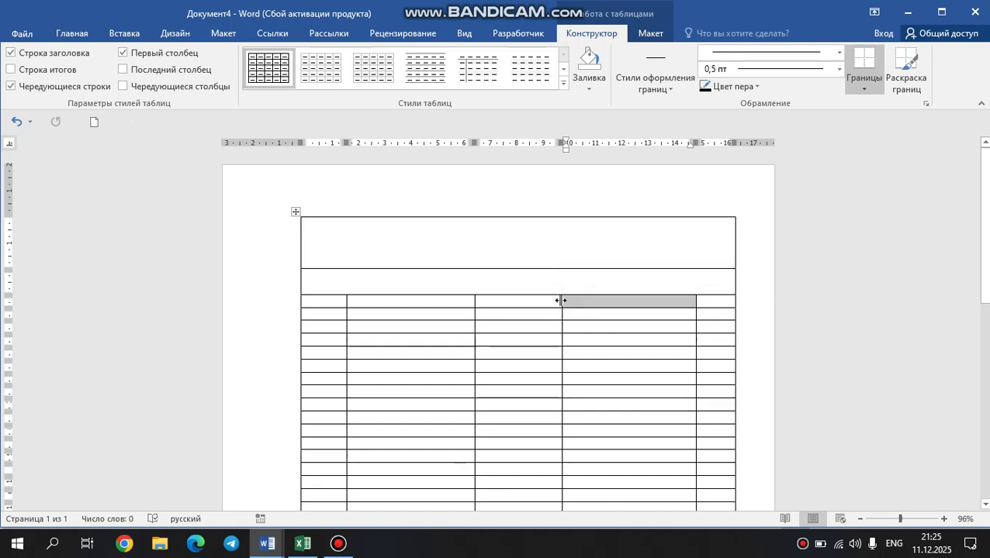
pyautogui.moveTo(560, 300); pyautogui.dragTo(650, 307)
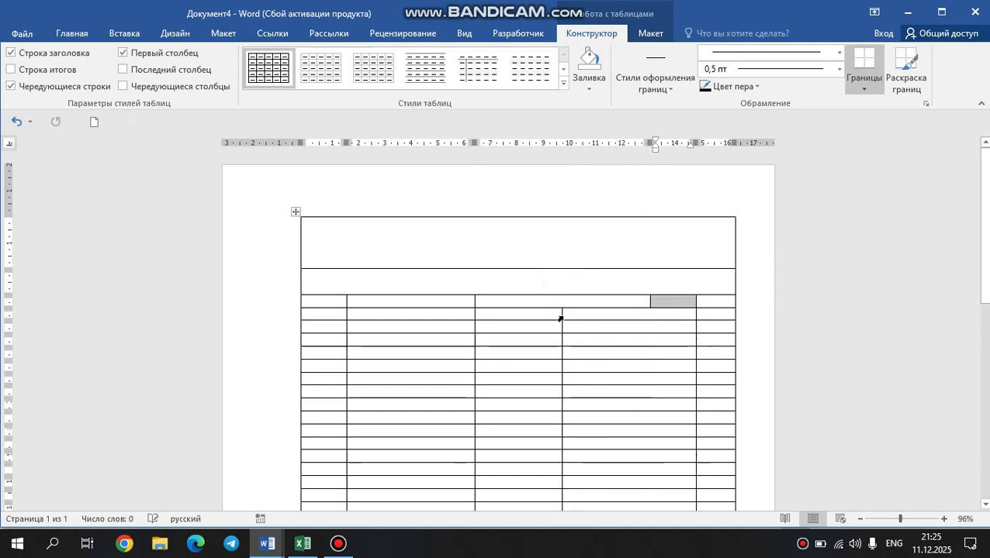
pyautogui.moveTo(561, 312); pyautogui.dragTo(650, 320)
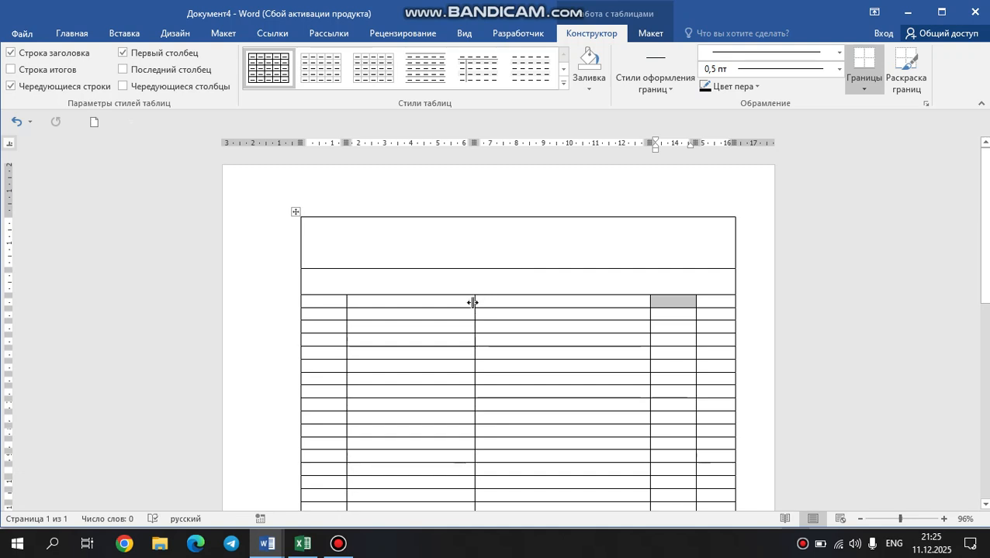
pyautogui.moveTo(474, 298); pyautogui.dragTo(620, 301)
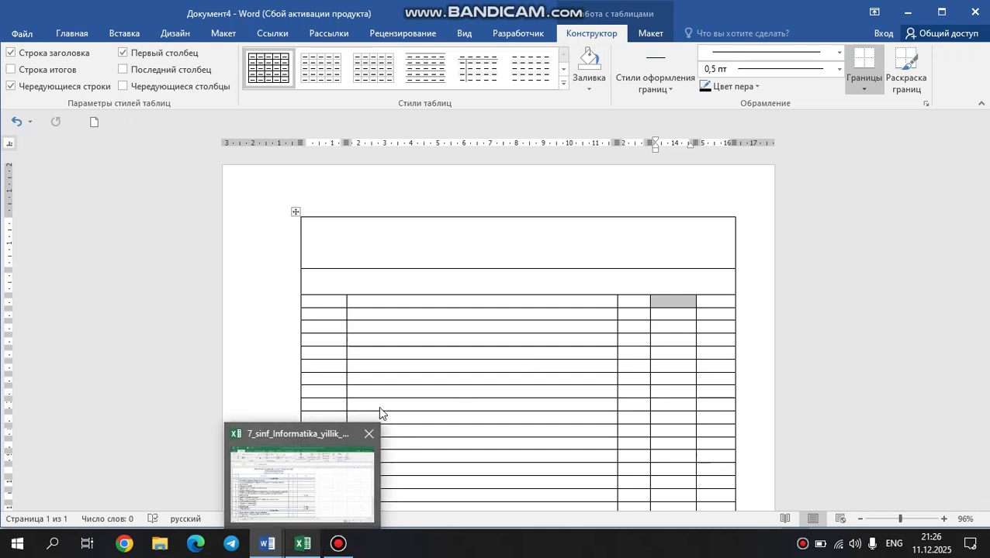
# Draw vertical dividers through the merged row below the title with Draw Table, aligned with the first three column borders beneath.
pyautogui.click(115, 34)
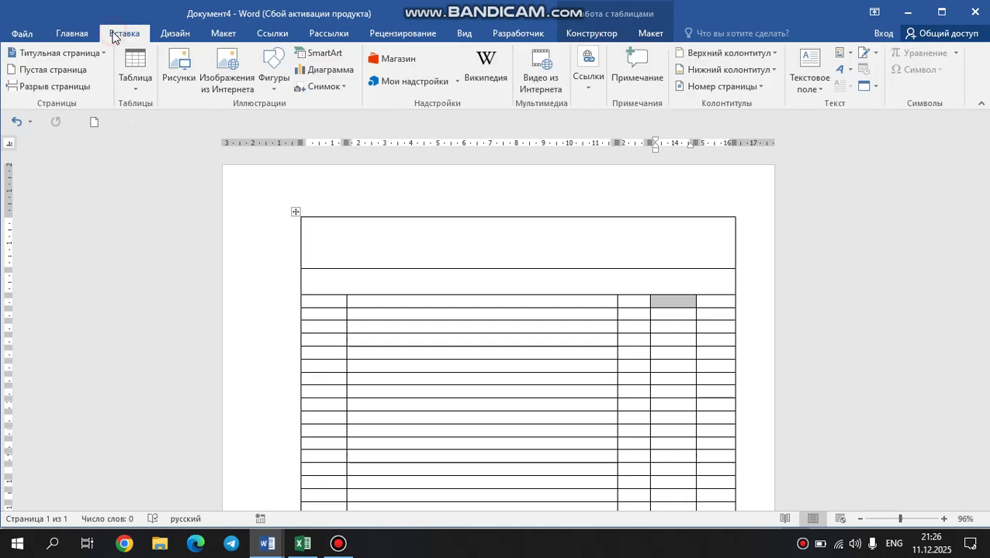
pyautogui.click(130, 78)
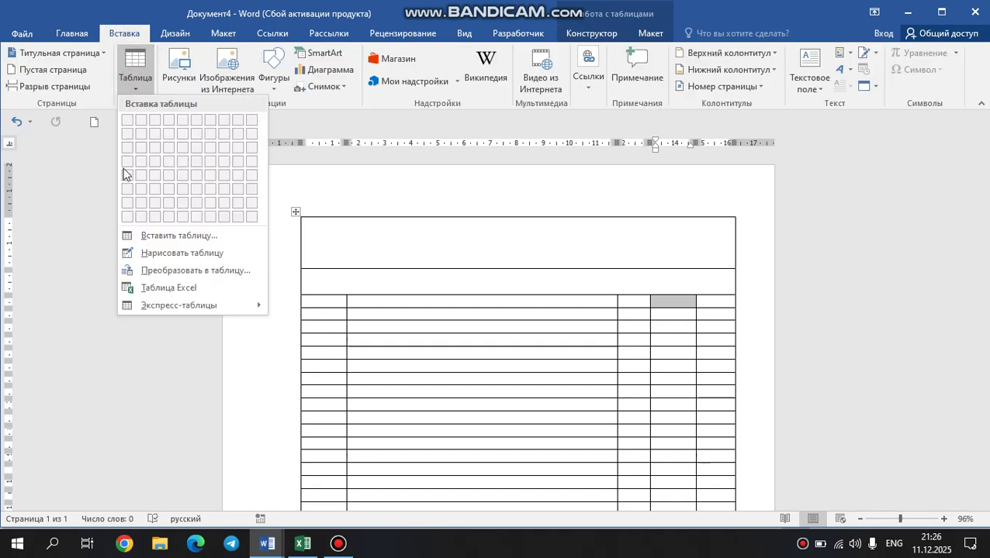
pyautogui.click(168, 253)
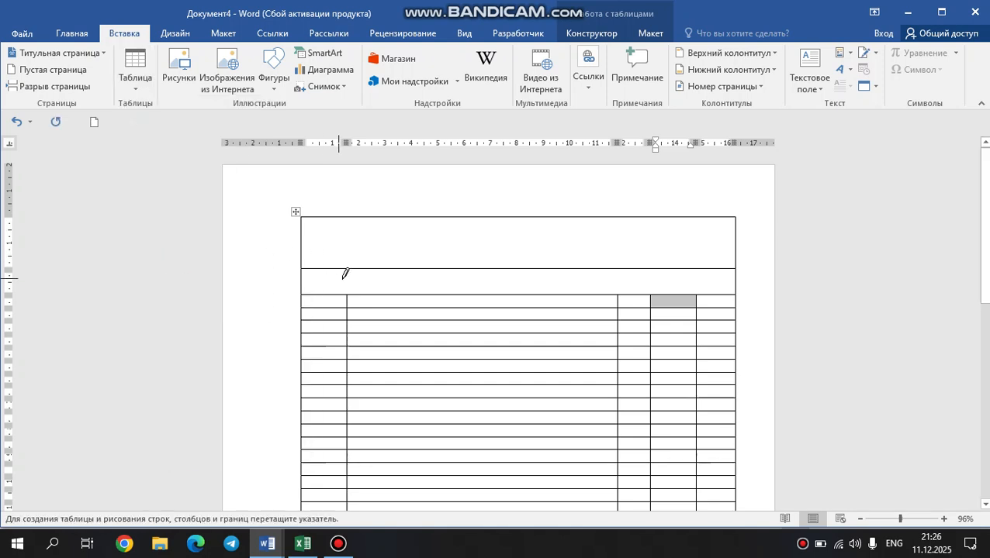
pyautogui.moveTo(351, 269); pyautogui.dragTo(347, 294)
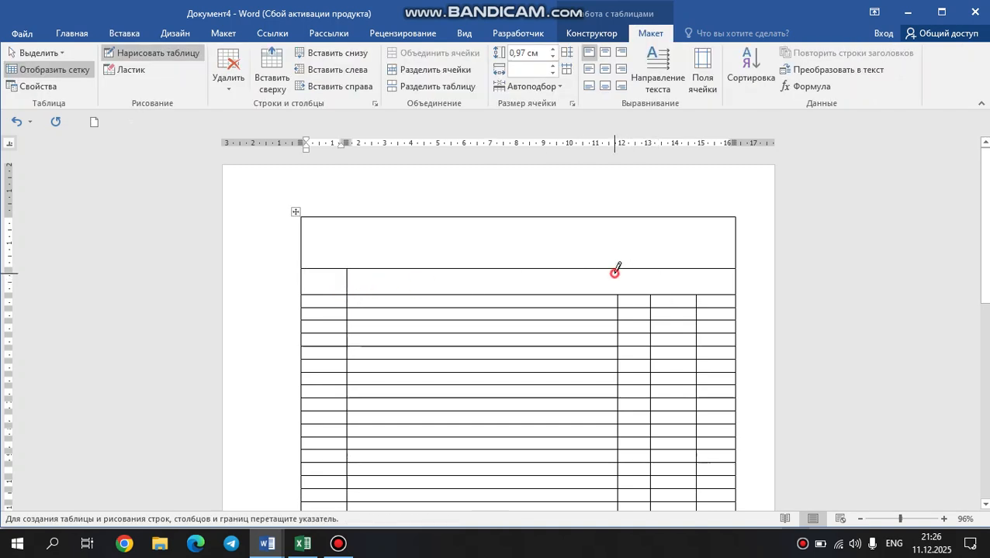
pyautogui.moveTo(614, 272); pyautogui.dragTo(615, 308)
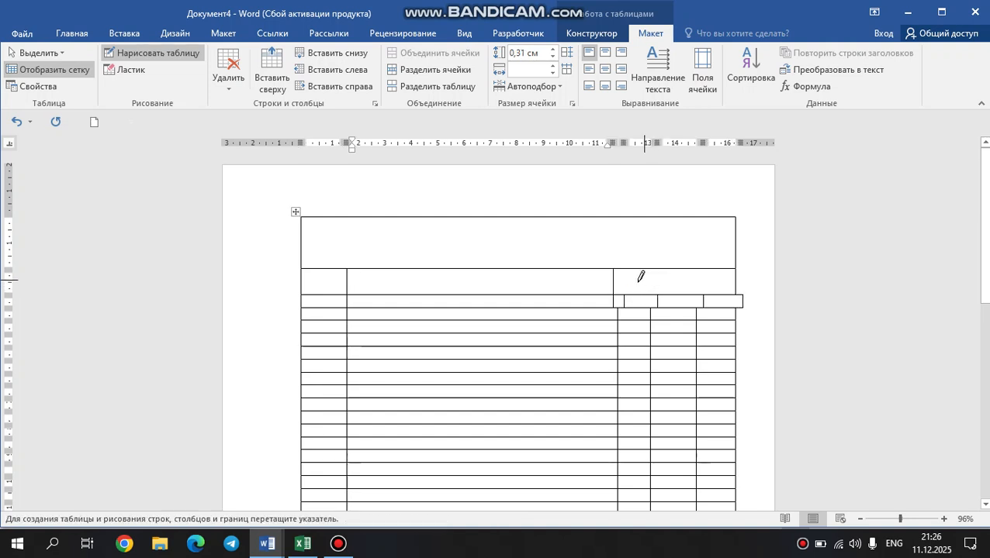
pyautogui.hotkey('ctrl', 'z')
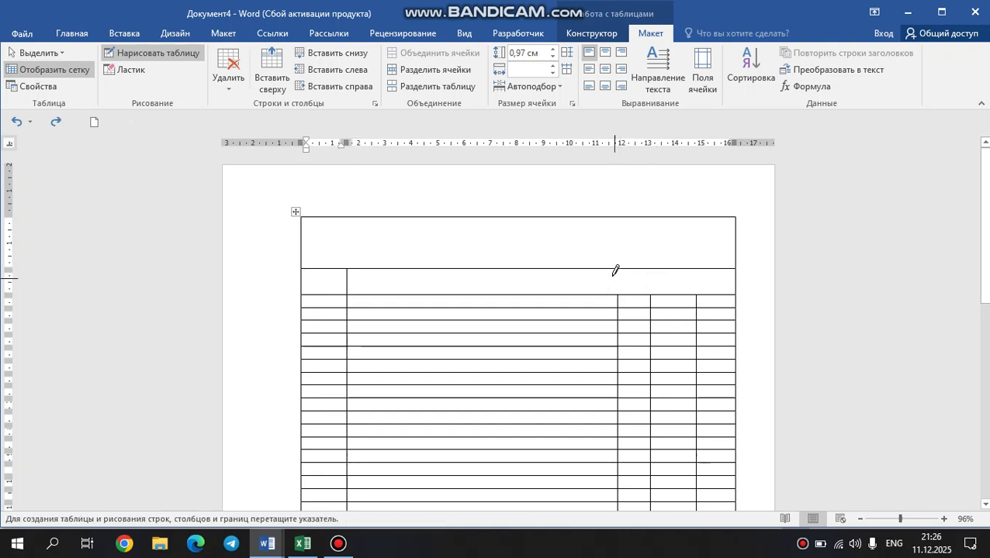
pyautogui.moveTo(616, 269)
pyautogui.mouseDown()
pyautogui.moveTo(619, 294)
pyautogui.moveTo(650, 294)
pyautogui.mouseUp()
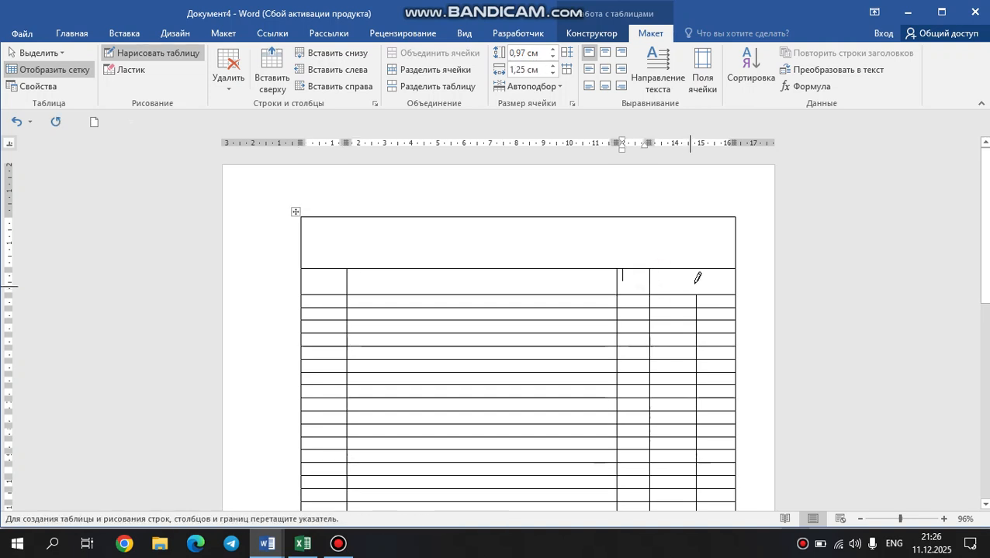
pyautogui.moveTo(696, 266); pyautogui.dragTo(696, 297)
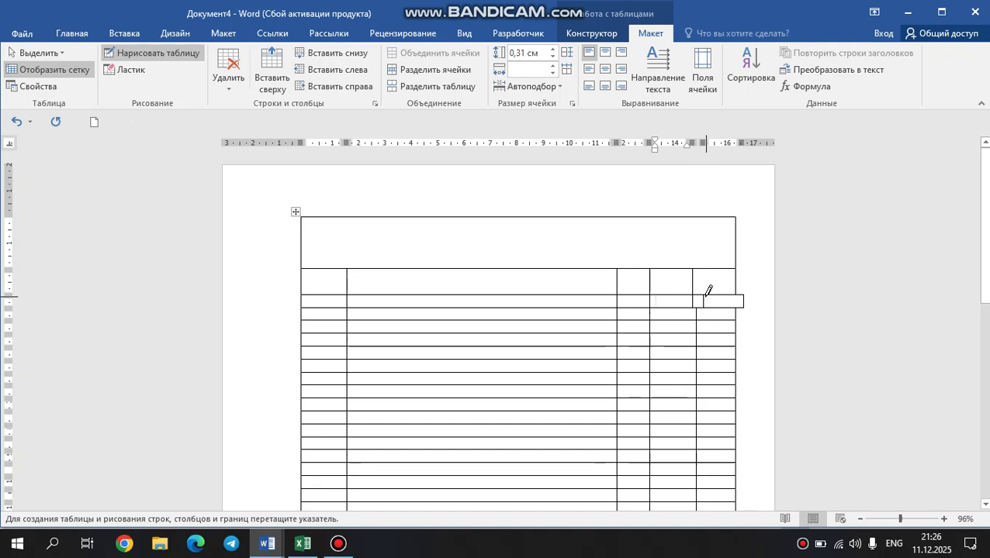
pyautogui.hotkey('ctrl', 'z')
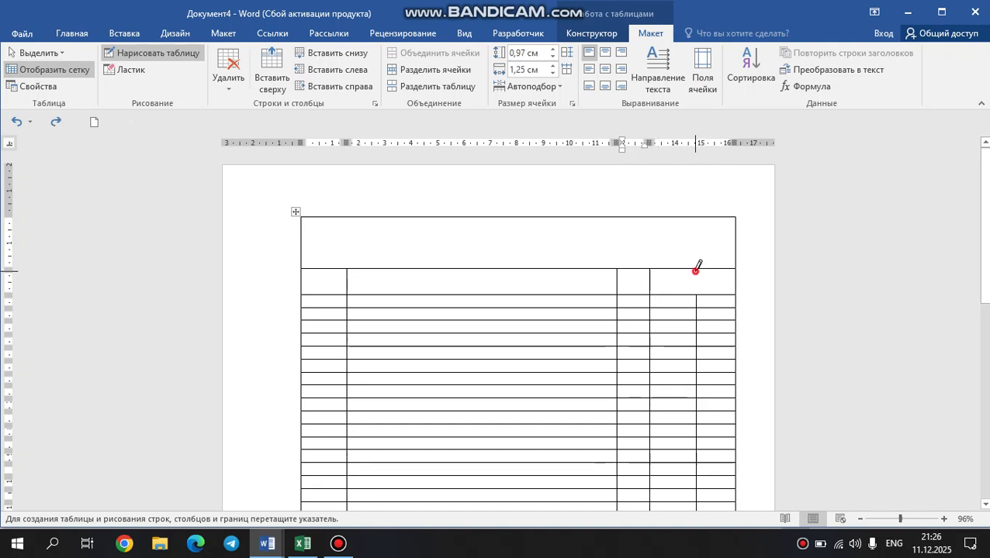
pyautogui.moveTo(697, 268); pyautogui.dragTo(697, 296)
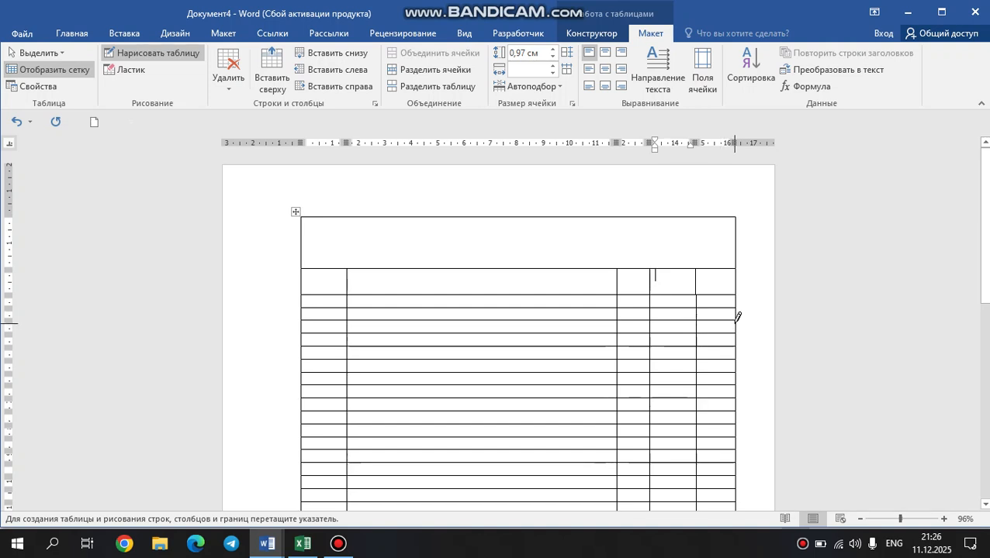
pyautogui.hotkey('ctrl', 'z')
pyautogui.moveTo(697, 270); pyautogui.dragTo(701, 295)
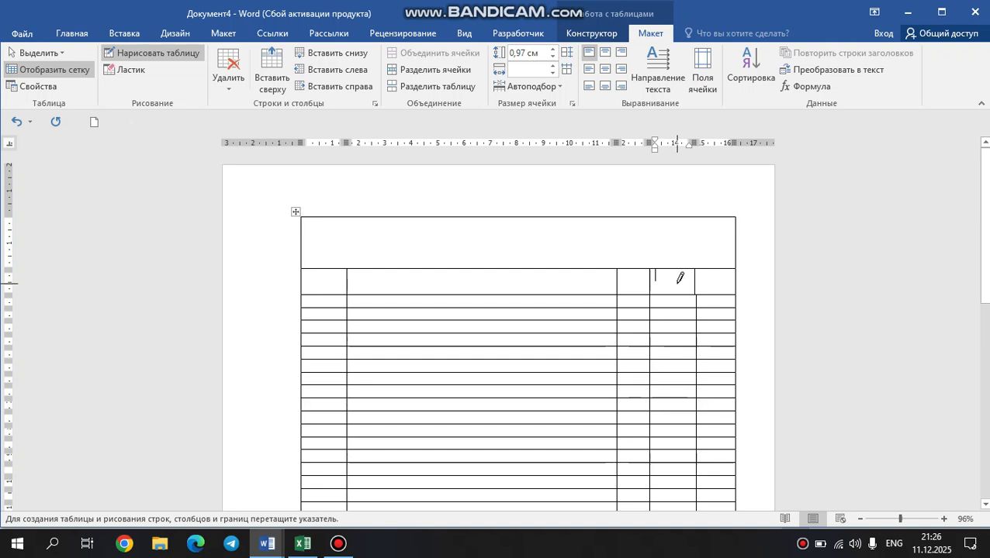
pyautogui.hotkey('ctrl', 'z')
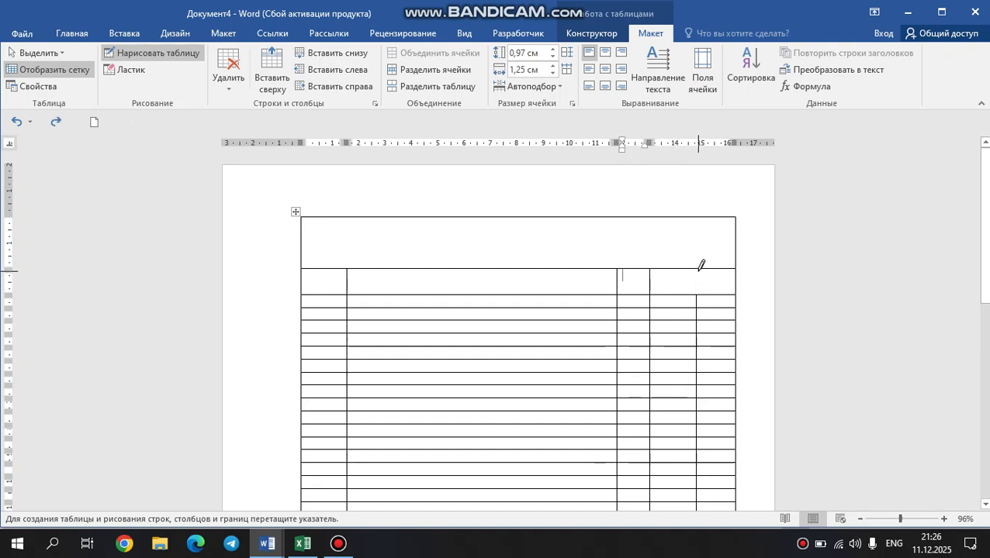
# Draw the last vertical divider in the row below the title, aligned with the last column's border, and leave table drawing mode.
pyautogui.moveTo(698, 268); pyautogui.dragTo(699, 288)
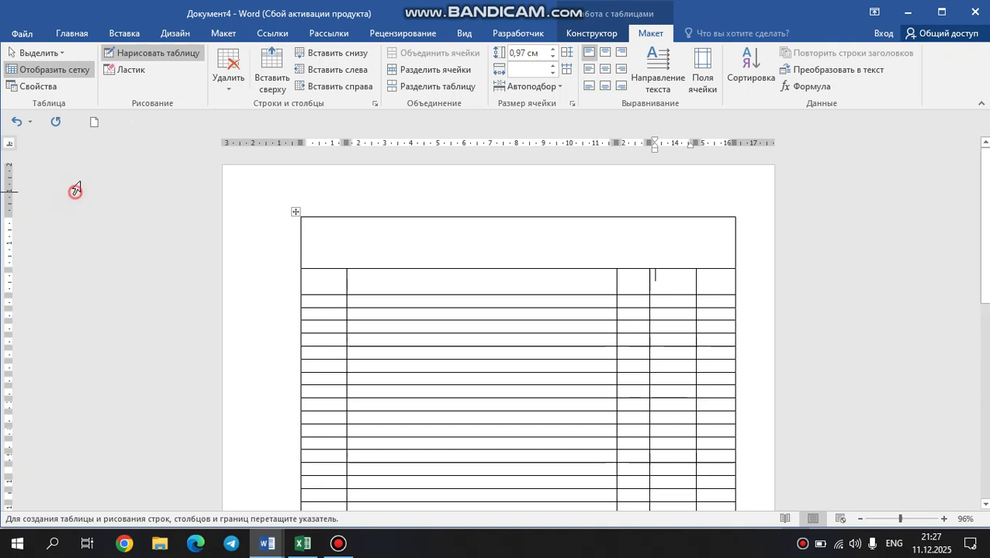
pyautogui.press('Escape')
pyautogui.click(120, 38)
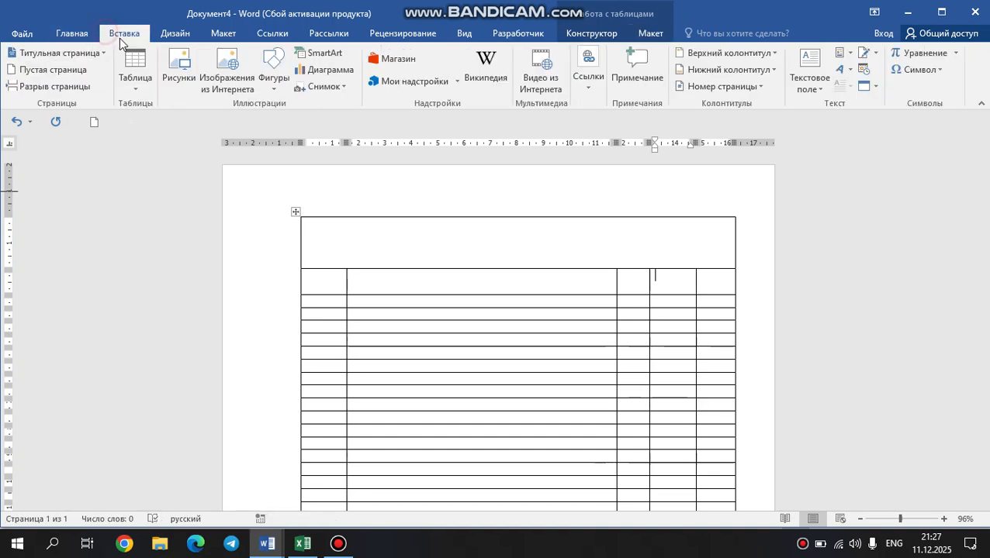
pyautogui.click(134, 87)
pyautogui.click(158, 252)
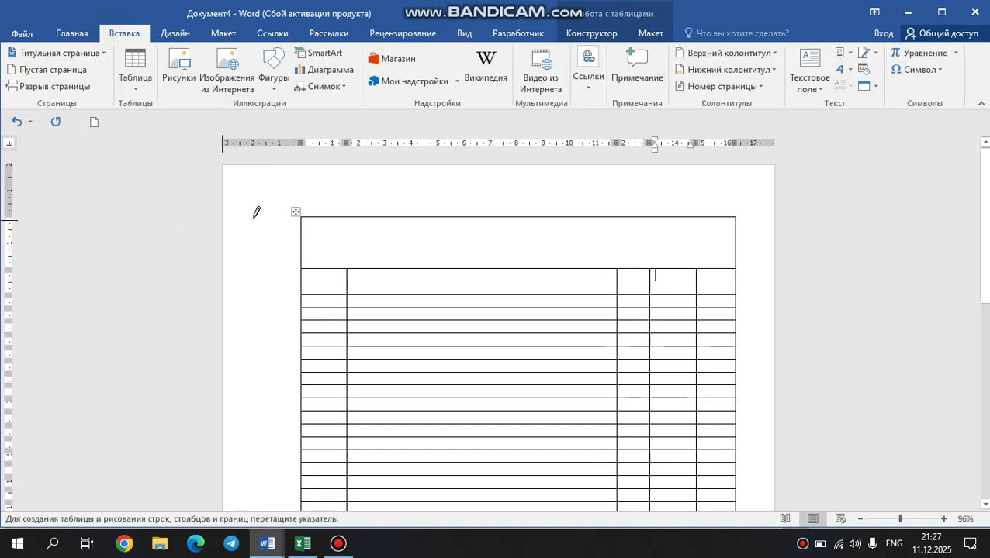
pyautogui.click(134, 79)
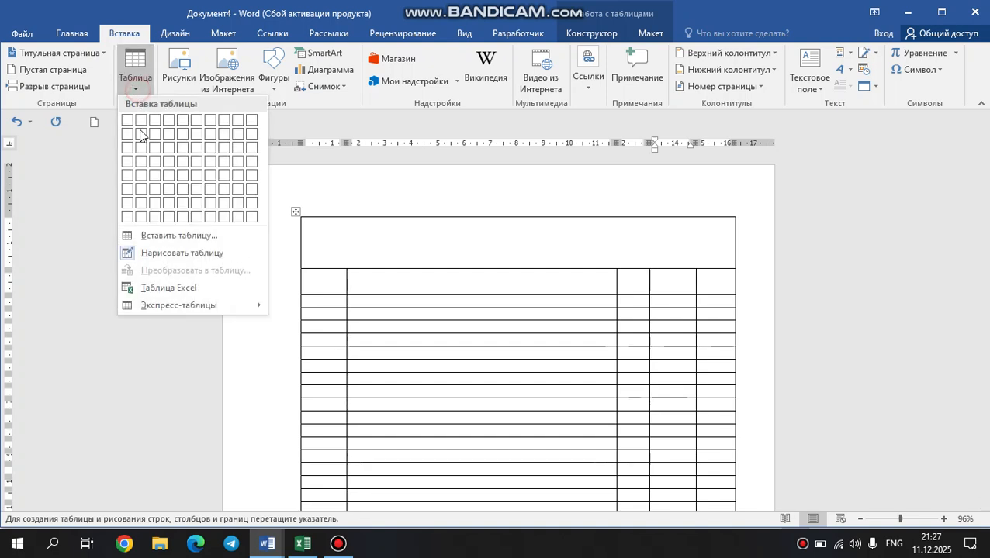
pyautogui.click(167, 253)
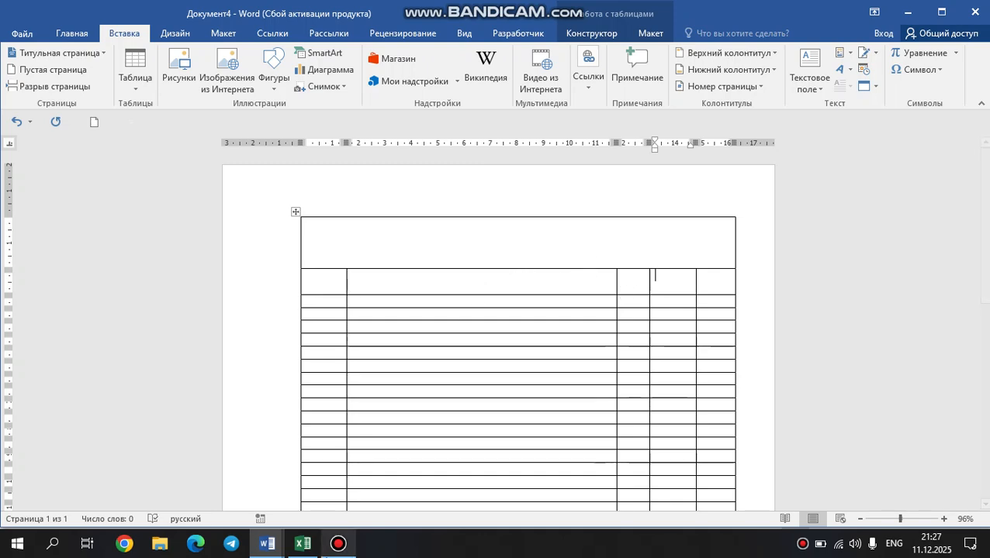
# Check the Excel plan's header again, return to Word and shade the five-cell row below the title light grey.
pyautogui.click(304, 545)
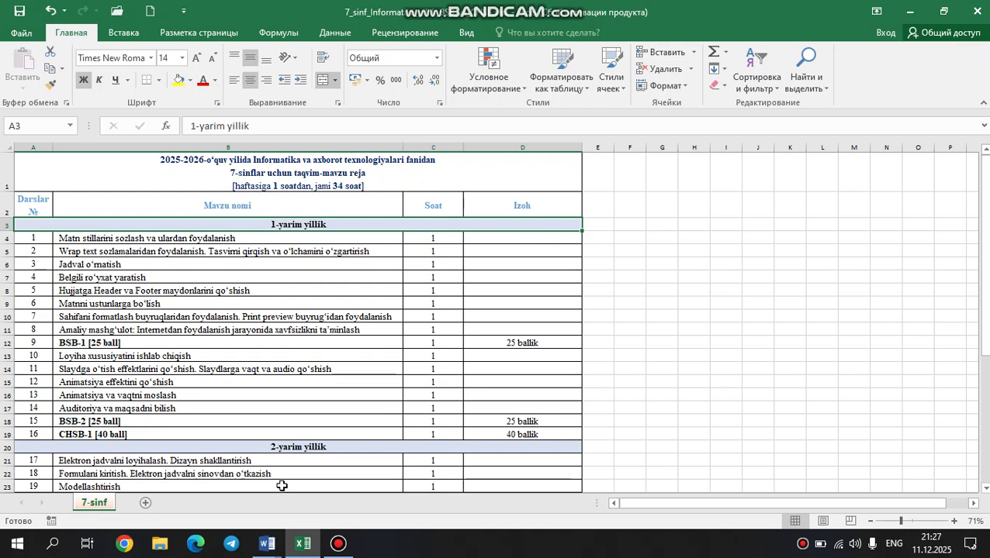
pyautogui.moveTo(267, 545)
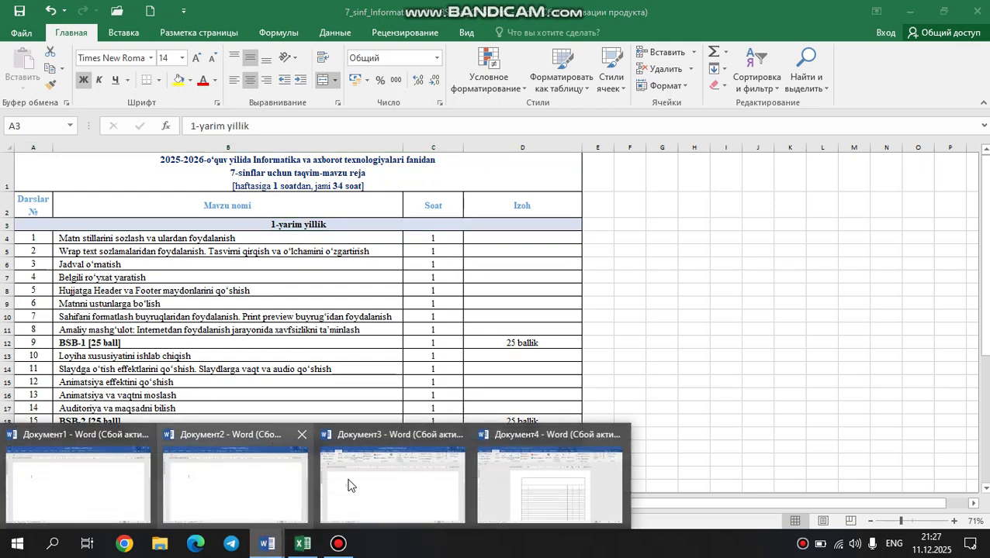
pyautogui.click(552, 487)
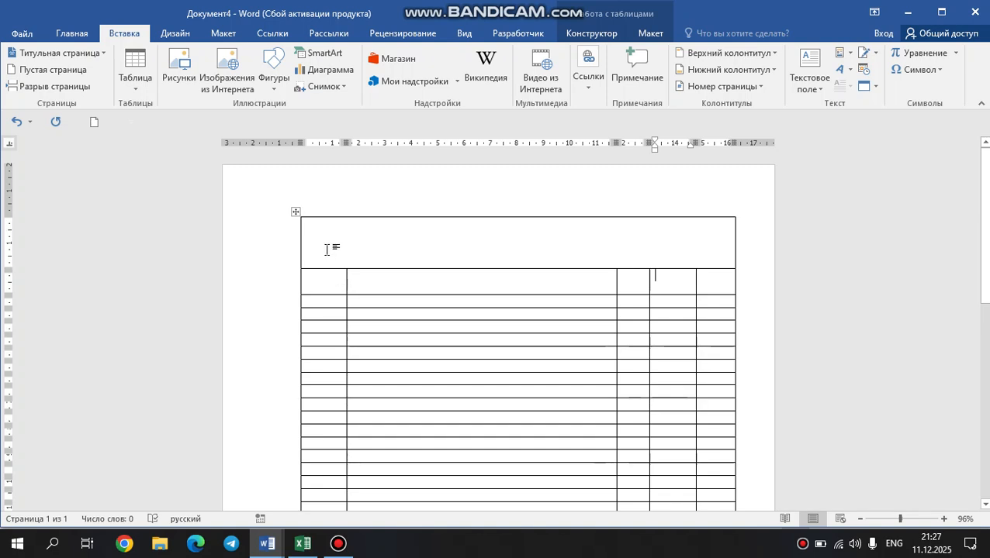
pyautogui.moveTo(319, 276); pyautogui.dragTo(704, 288)
pyautogui.rightClick(705, 289)
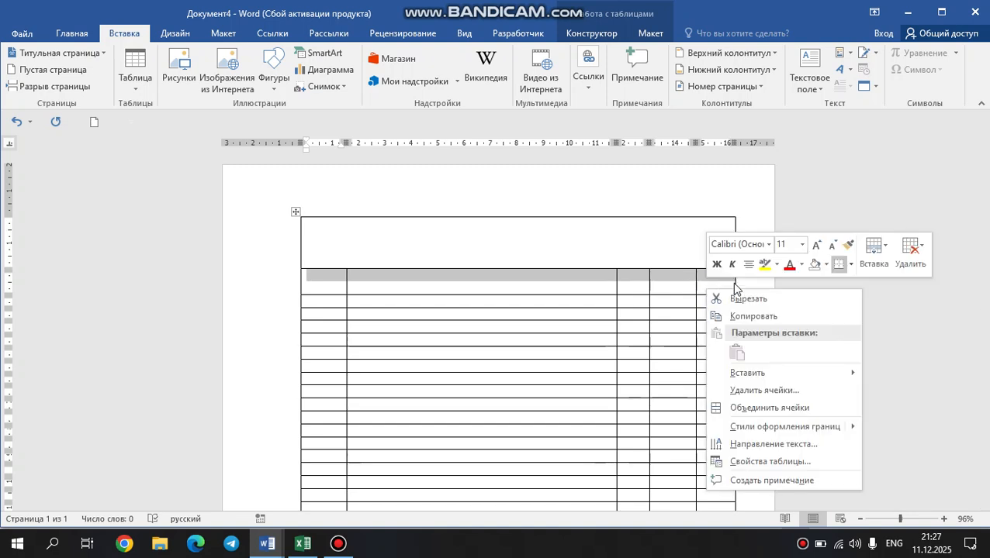
pyautogui.click(826, 264)
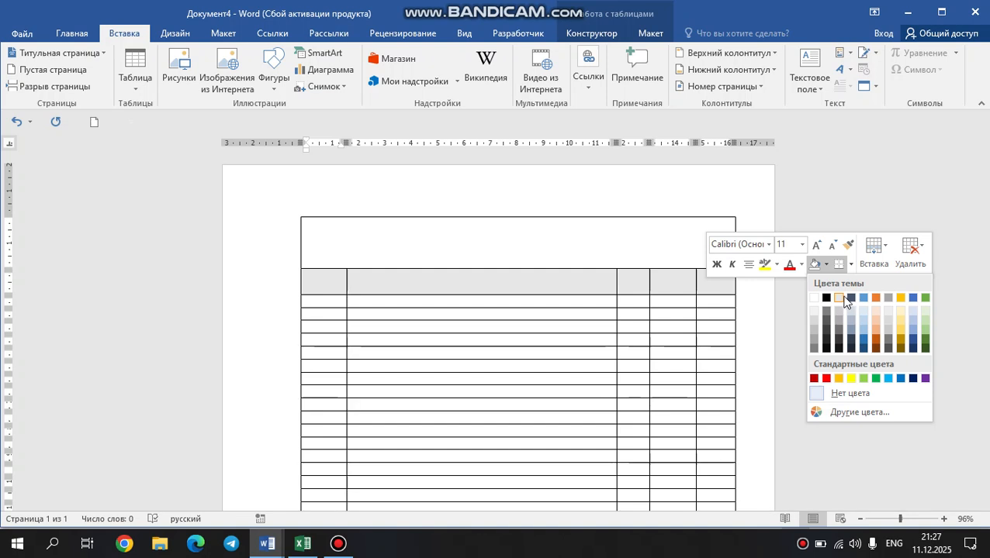
pyautogui.click(840, 298)
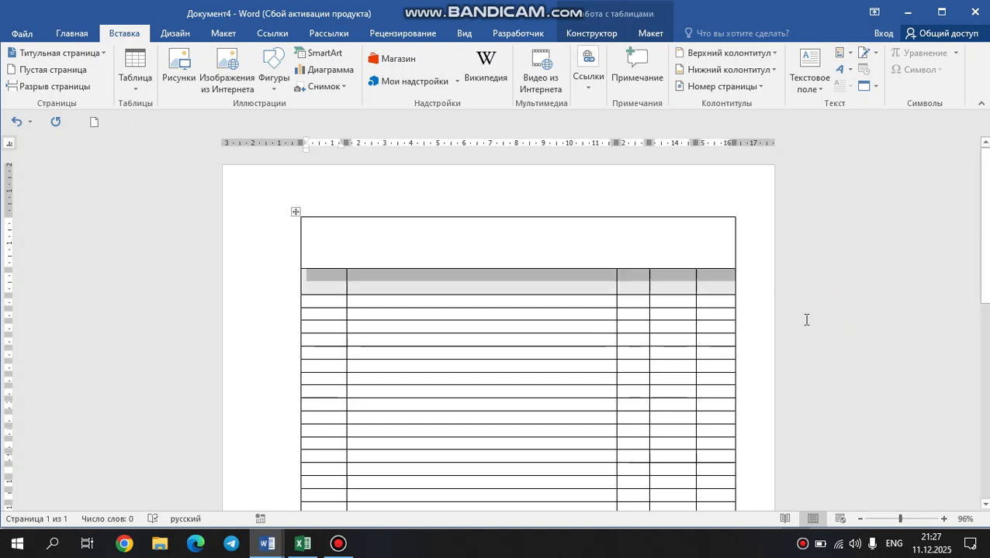
pyautogui.scroll(-2, 806, 319)
pyautogui.scroll(2, 807, 324)
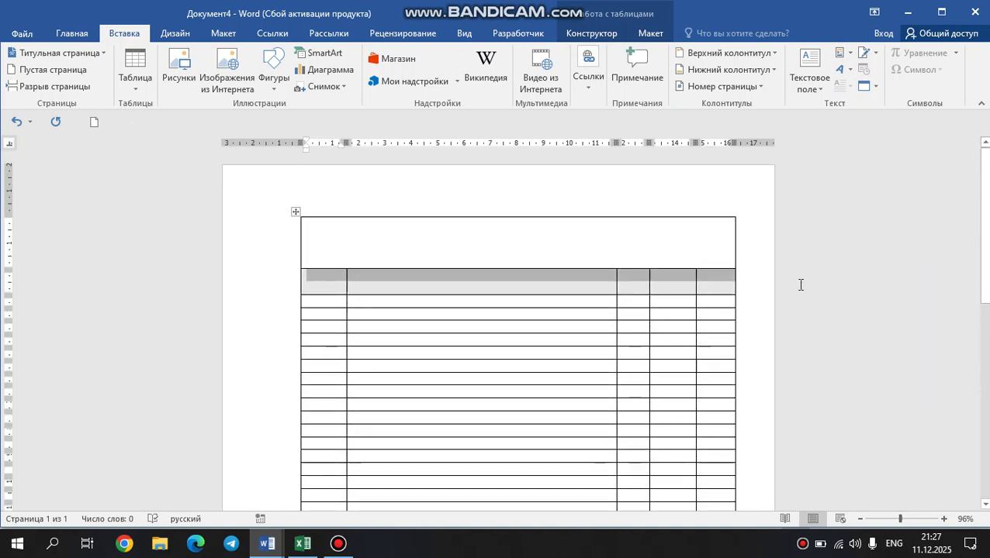
pyautogui.click(872, 284)
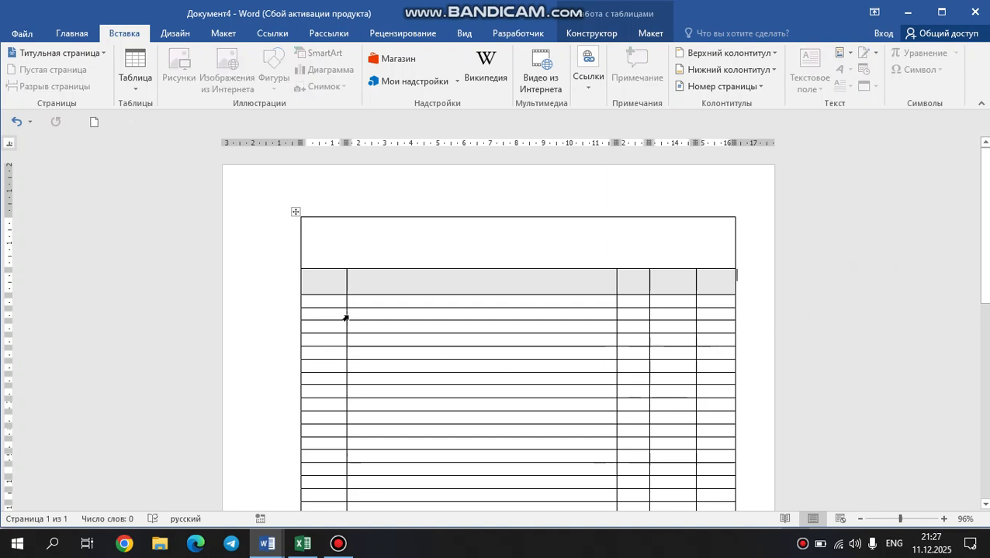
# Draw diagonals across the first shaded cell and the merged title row, plus a vertical divider in the title row, with Draw Table.
pyautogui.click(137, 85)
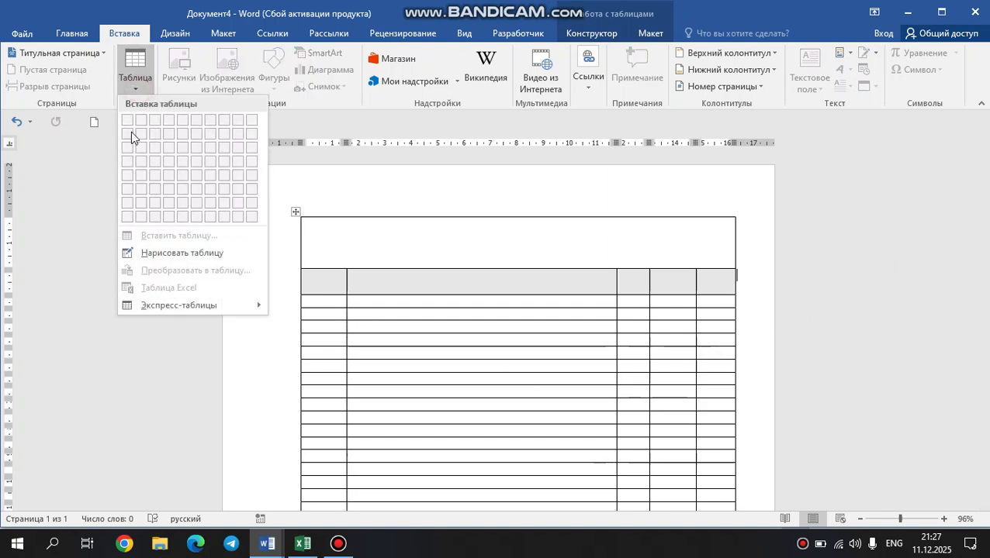
pyautogui.click(166, 252)
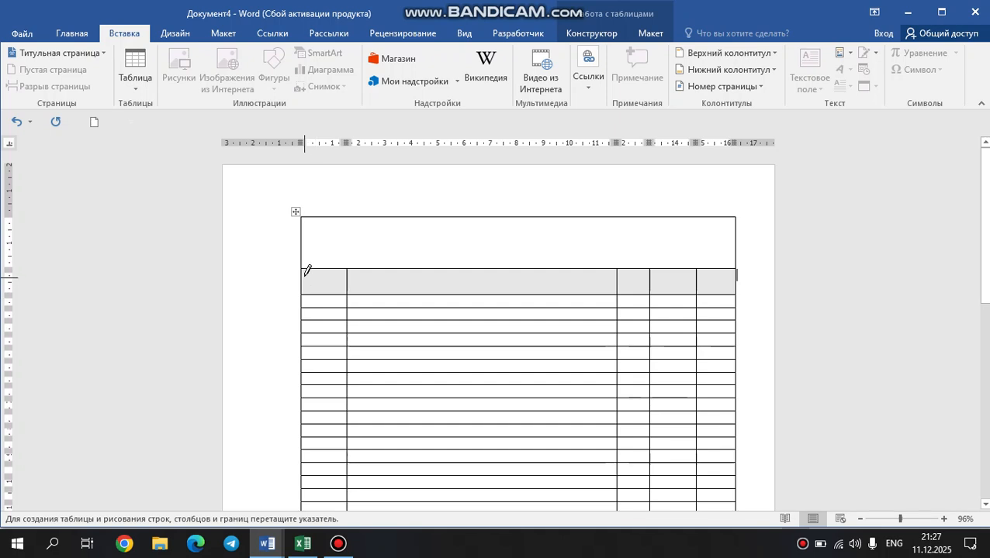
pyautogui.moveTo(302, 271); pyautogui.dragTo(358, 284)
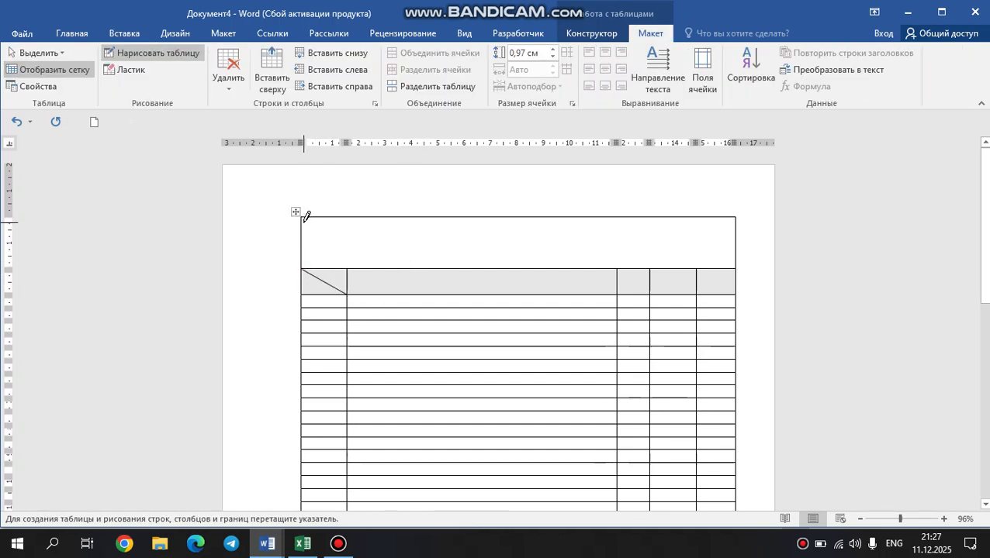
pyautogui.moveTo(303, 218)
pyautogui.mouseDown()
pyautogui.moveTo(601, 262)
pyautogui.moveTo(770, 261)
pyautogui.mouseUp()
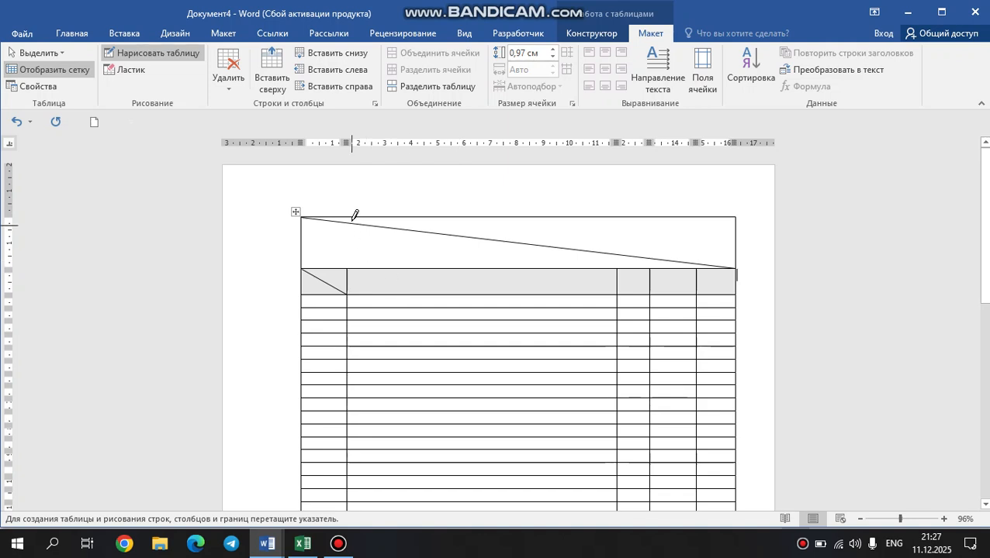
pyautogui.moveTo(347, 218); pyautogui.dragTo(349, 267)
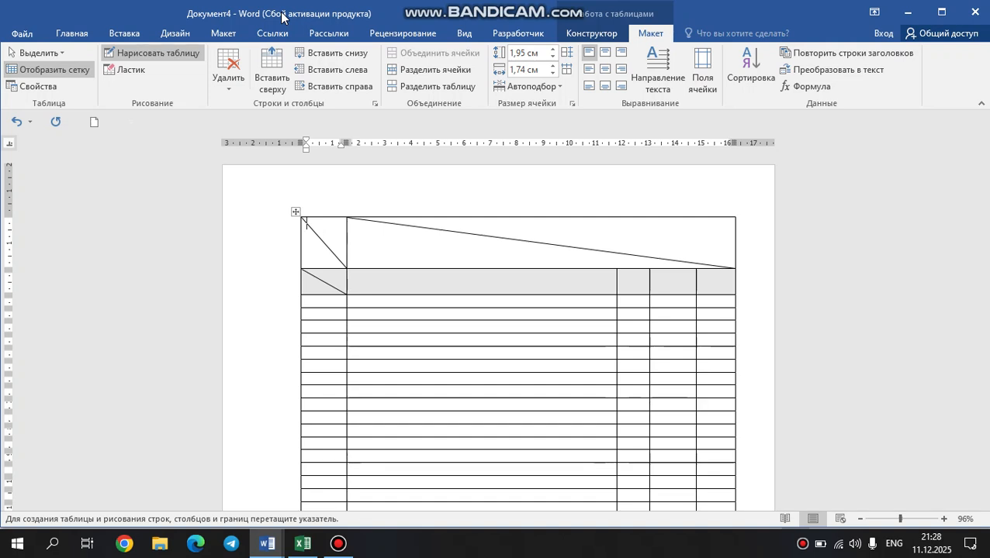
pyautogui.scroll(-1, 336, 272)
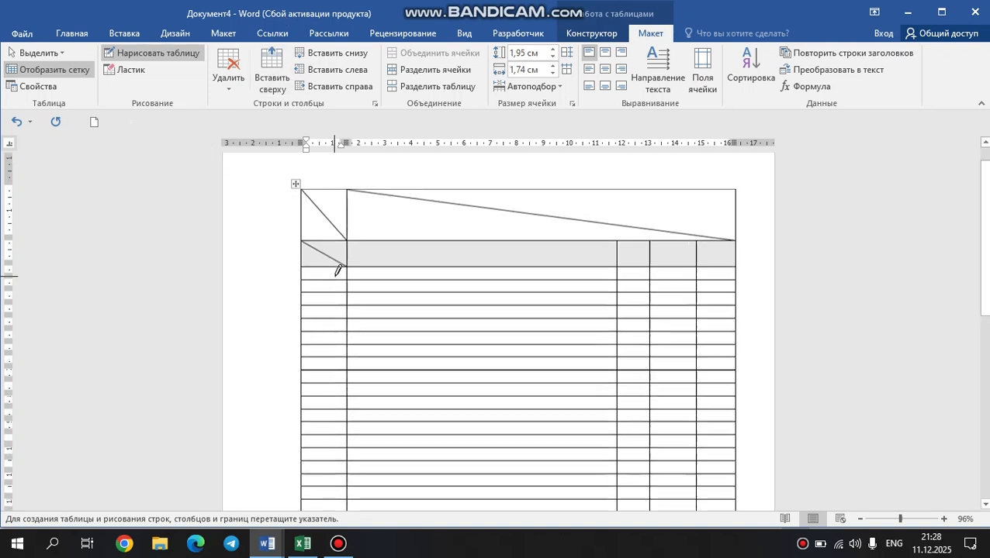
# Undo the diagonals, the title row divider and the grey header shading, and leave table drawing mode.
pyautogui.hotkey('ctrl', 'z')
pyautogui.hotkey('ctrl', 'z')
pyautogui.hotkey('ctrl', 'z')
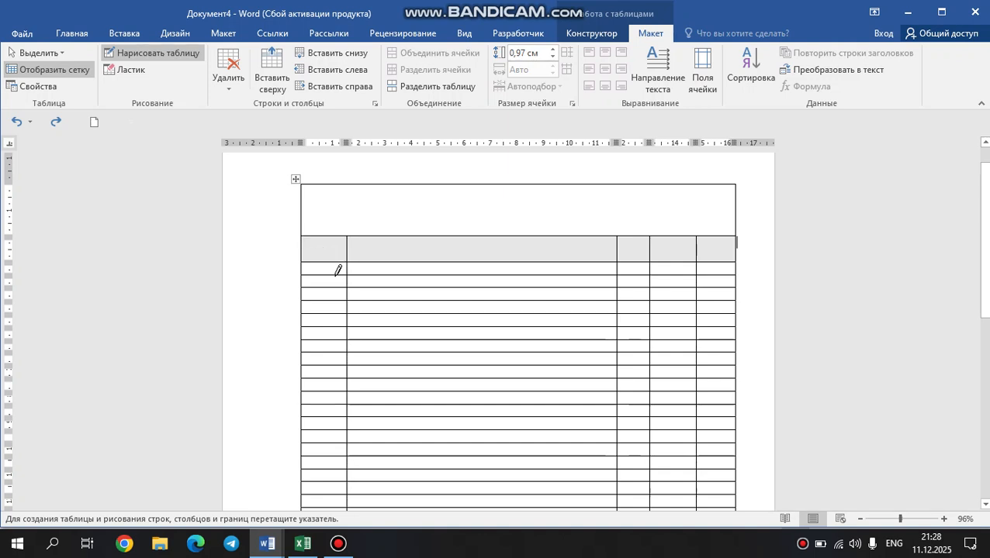
pyautogui.hotkey('ctrl', 'z')
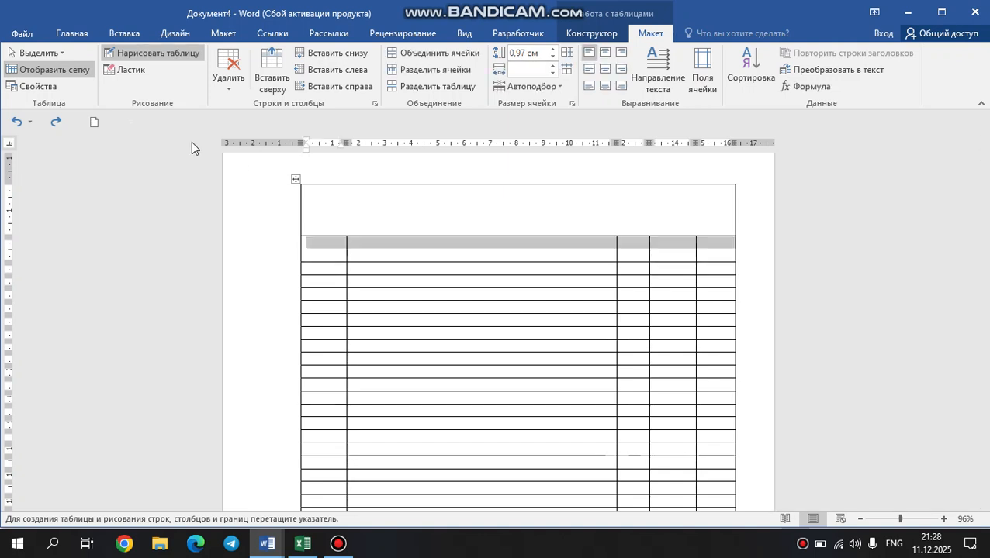
pyautogui.click(459, 208)
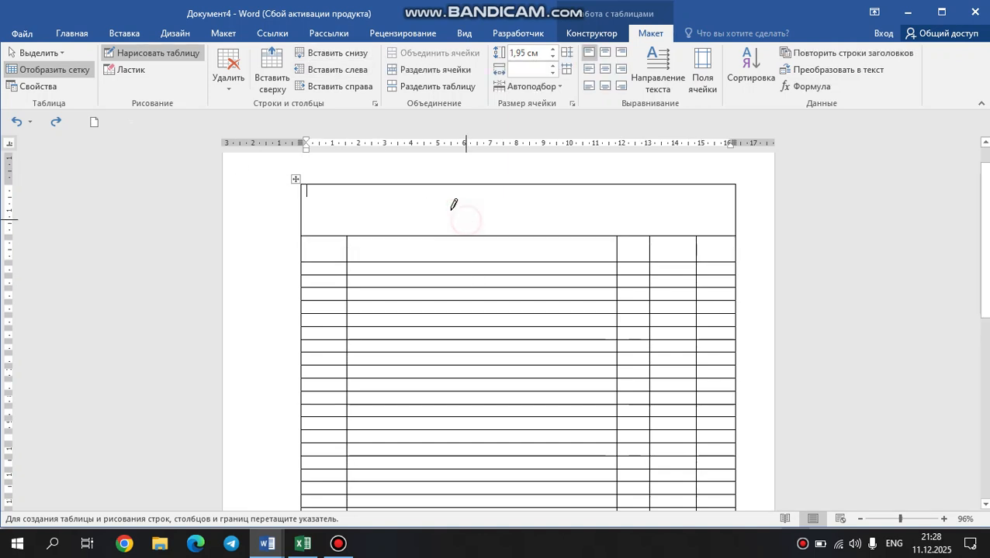
pyautogui.click(124, 33)
pyautogui.click(135, 78)
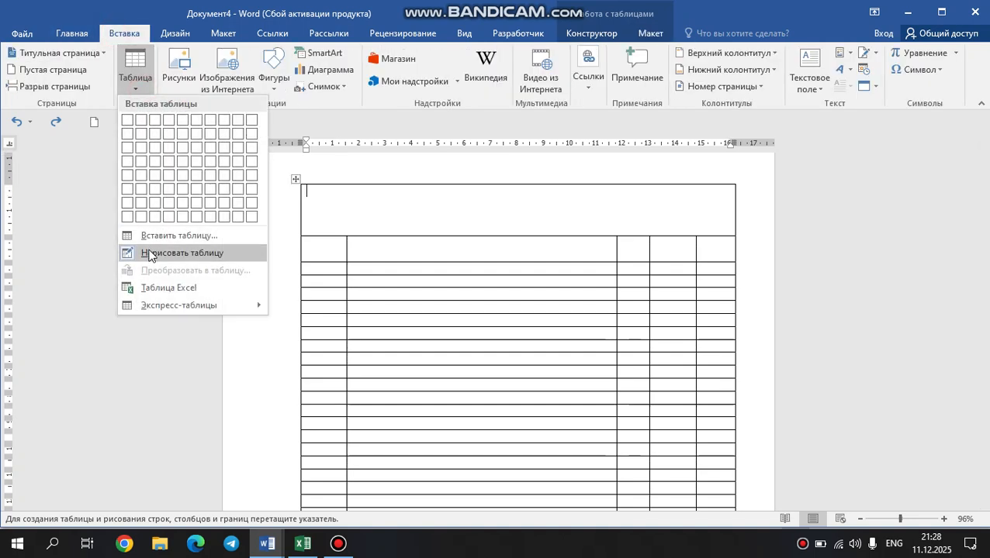
pyautogui.click(150, 252)
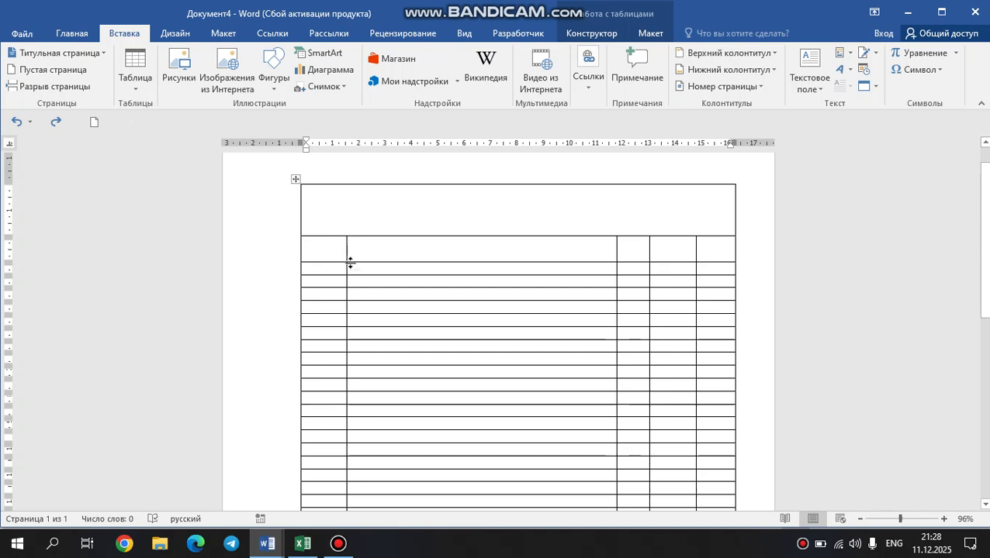
# Delete the table's last column, selecting its cells from below the merged title row to the end.
pyautogui.moveTo(712, 250); pyautogui.dragTo(715, 429)
pyautogui.scroll(6, 727, 359)
pyautogui.scroll(3, 729, 359)
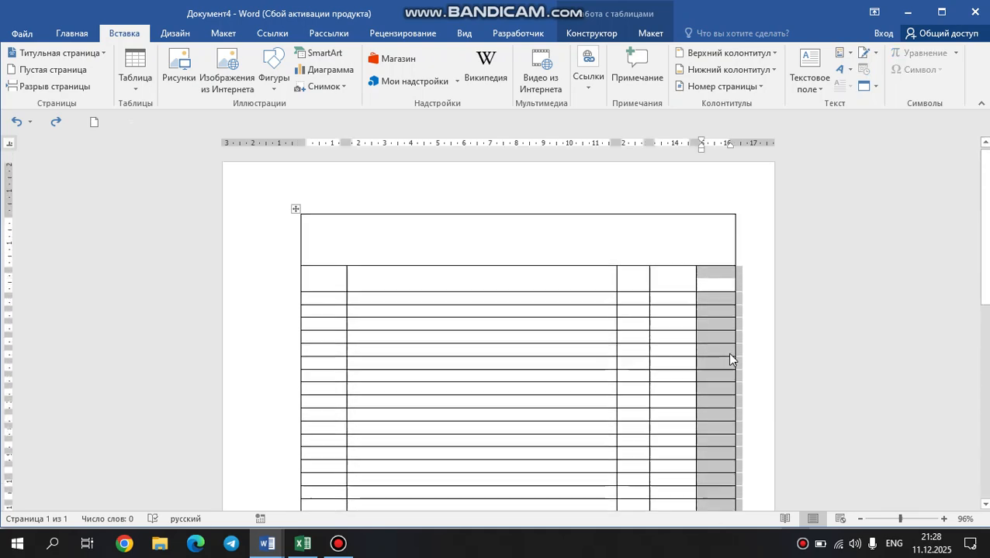
pyautogui.rightClick(718, 308)
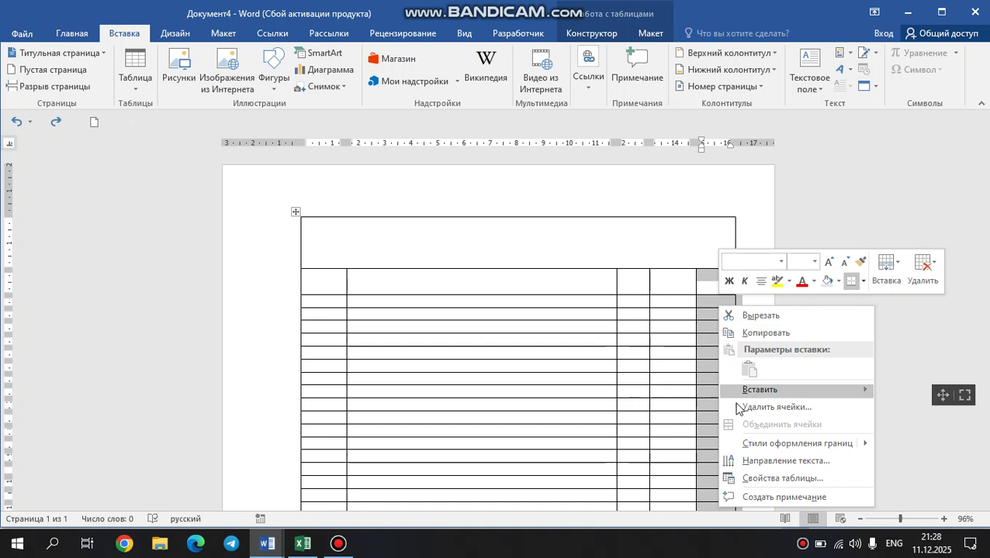
pyautogui.click(937, 266)
pyautogui.click(937, 266)
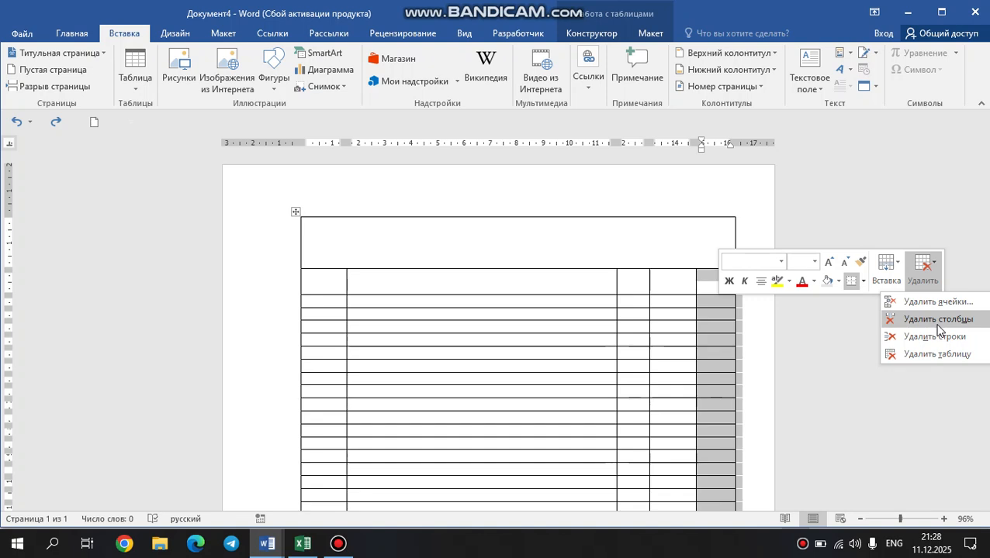
pyautogui.click(938, 320)
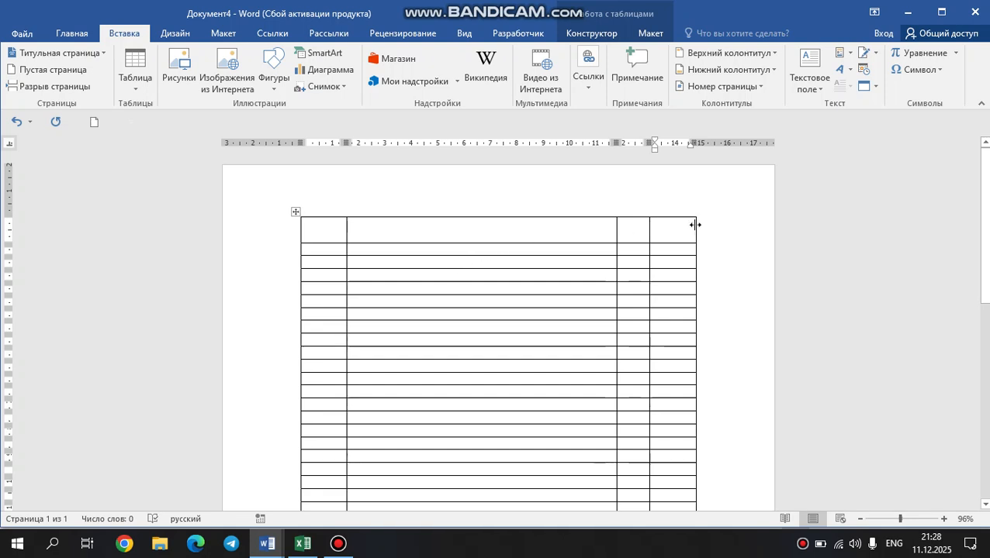
# Try inserting a column to the right of the table's last column, and undo the insertion.
pyautogui.moveTo(687, 228); pyautogui.dragTo(695, 441)
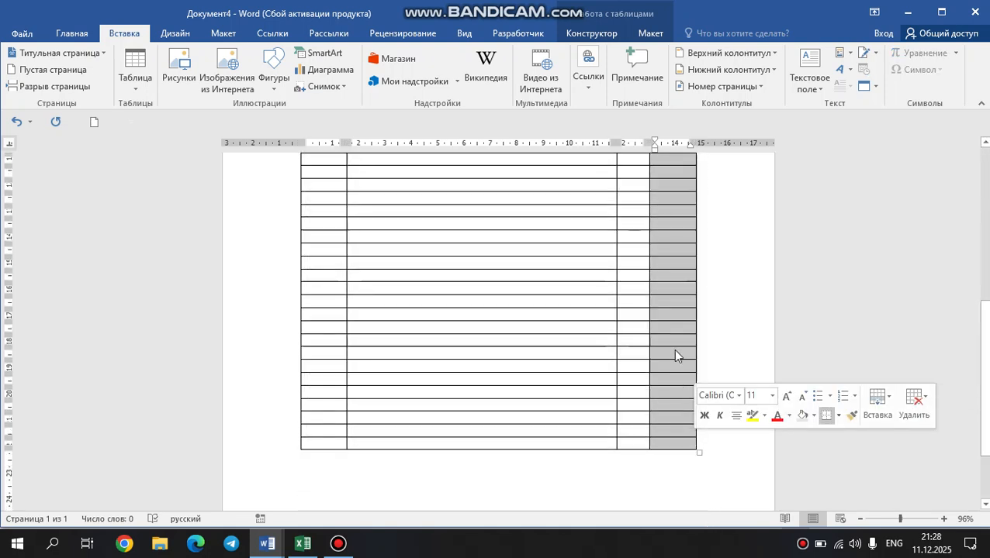
pyautogui.rightClick(669, 328)
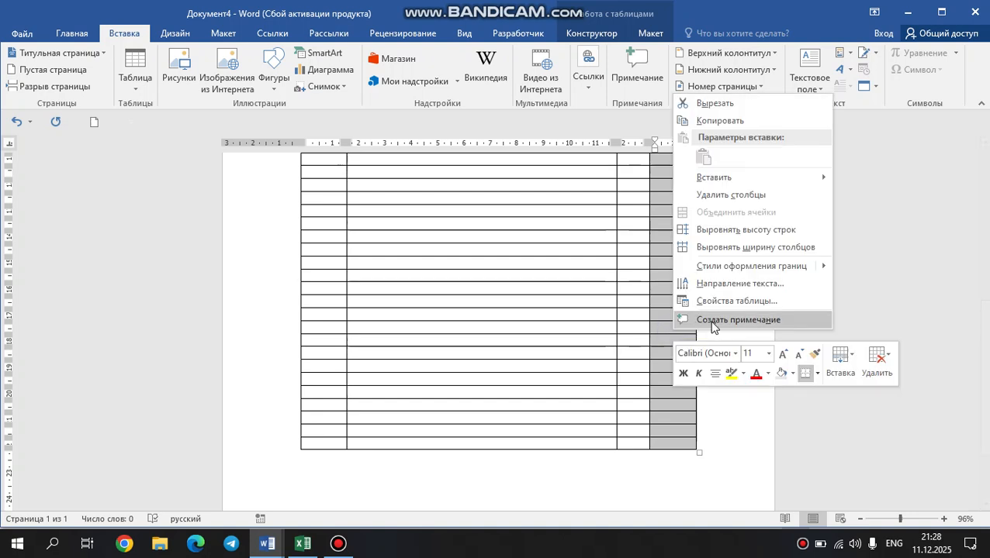
pyautogui.click(850, 370)
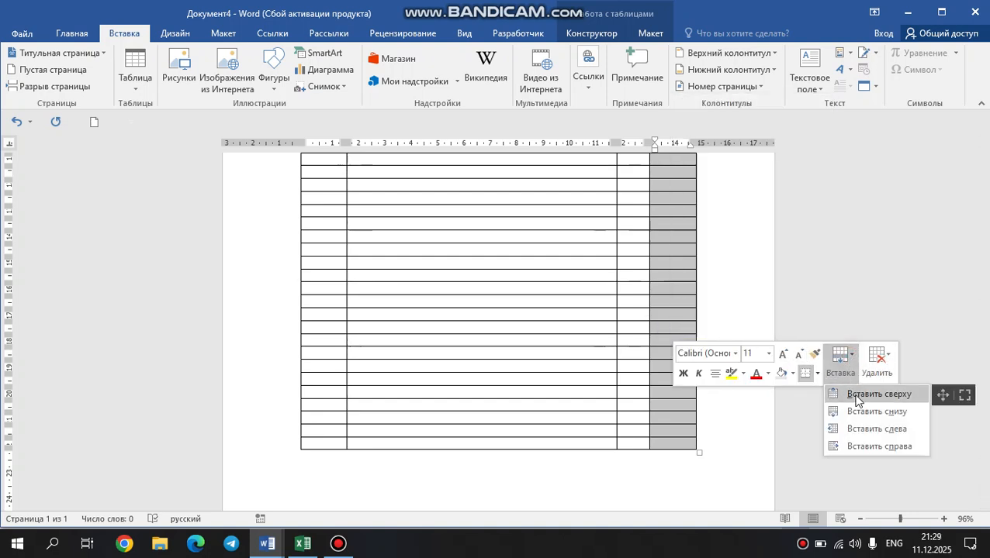
pyautogui.click(863, 443)
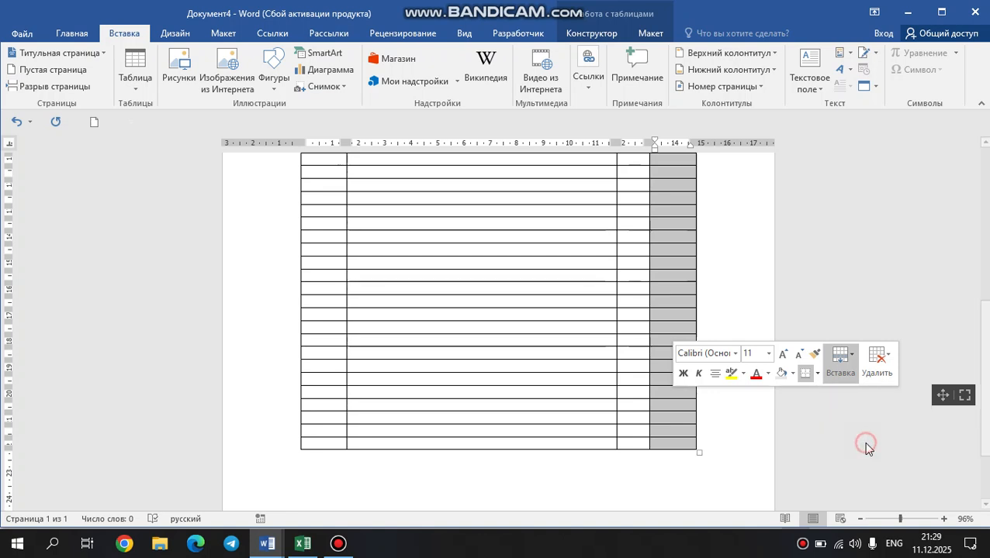
pyautogui.scroll(3, 644, 391)
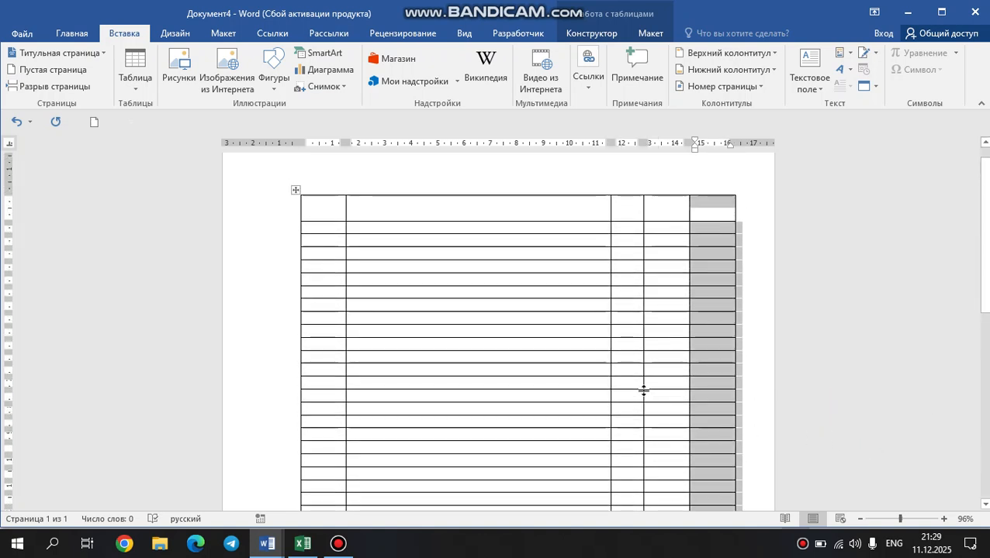
pyautogui.hotkey('ctrl', 'z')
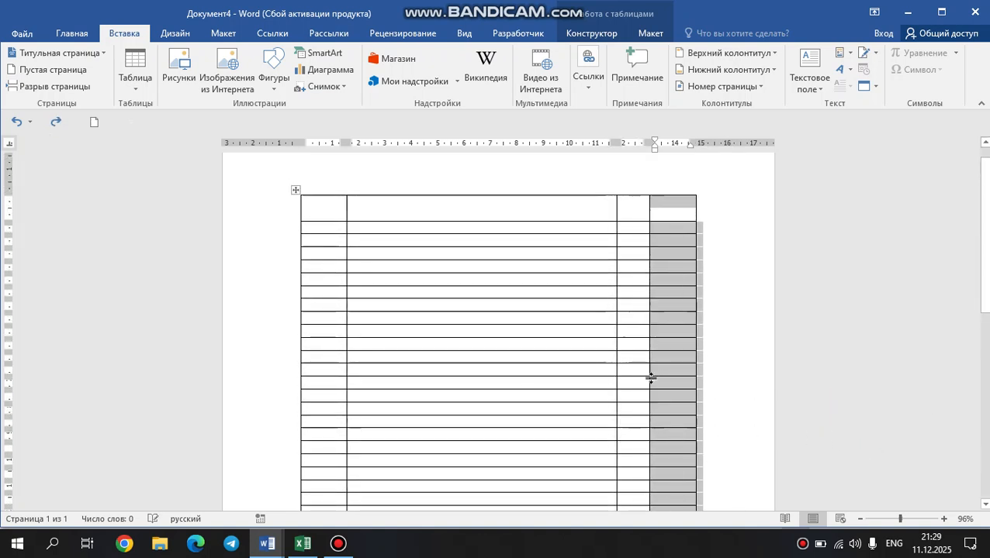
pyautogui.scroll(1, 696, 281)
pyautogui.scroll(-3, 699, 282)
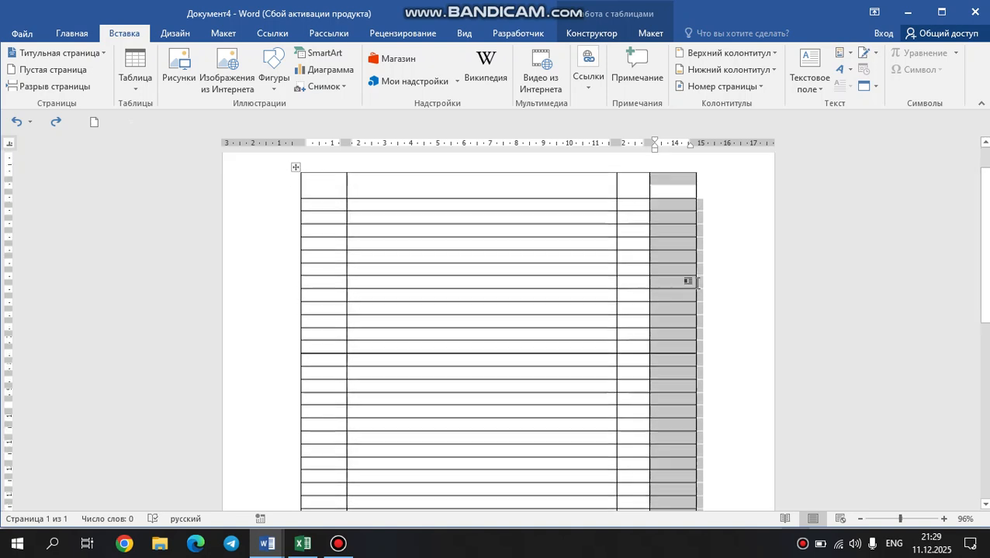
pyautogui.scroll(1, 684, 285)
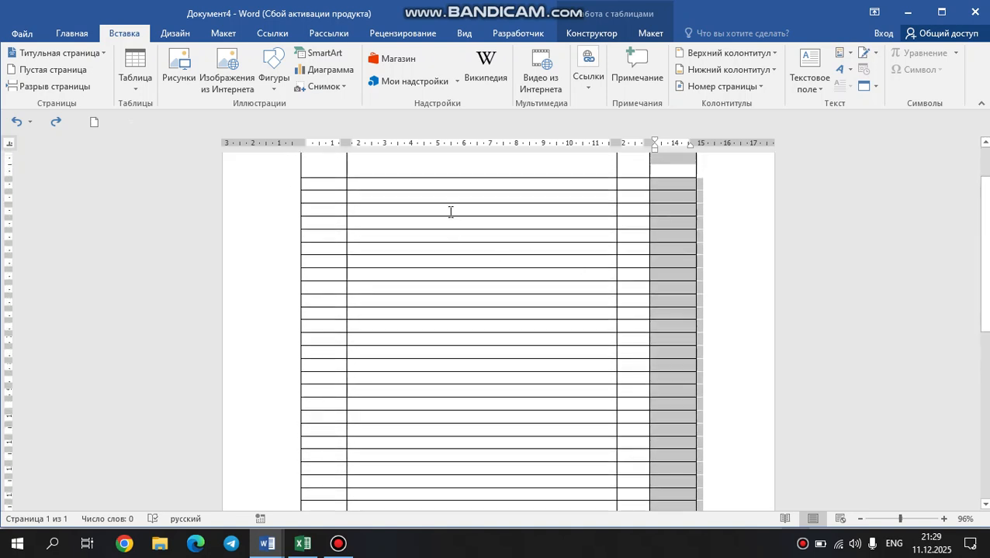
# Insert an embedded Excel spreadsheet into the table at the selected last column and close the document.
pyautogui.click(144, 90)
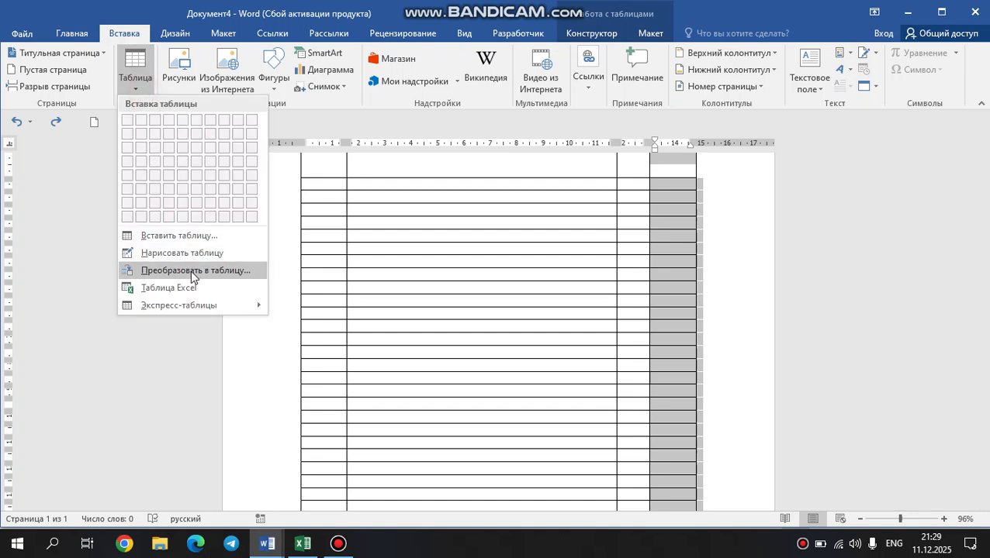
pyautogui.click(197, 292)
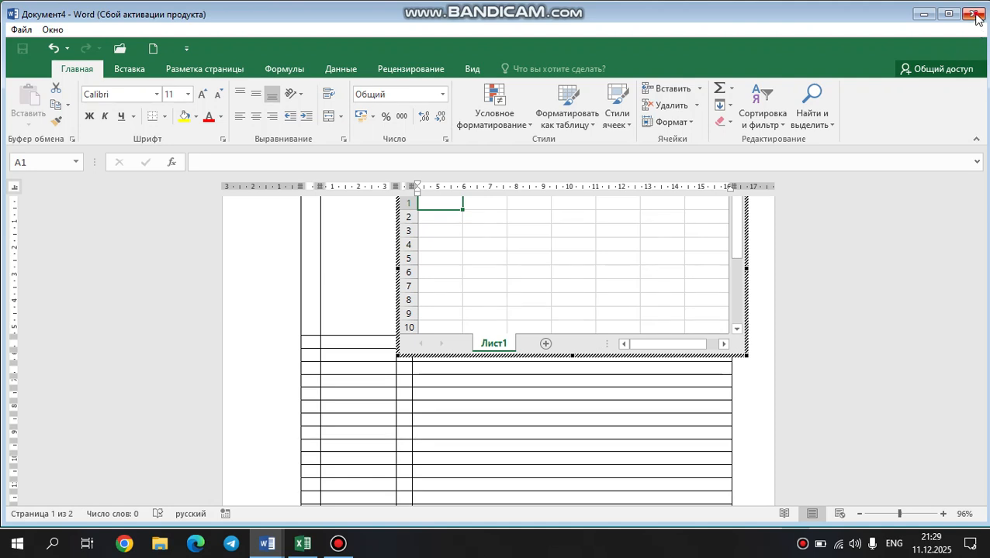
pyautogui.click(974, 14)
pyautogui.click(495, 302)
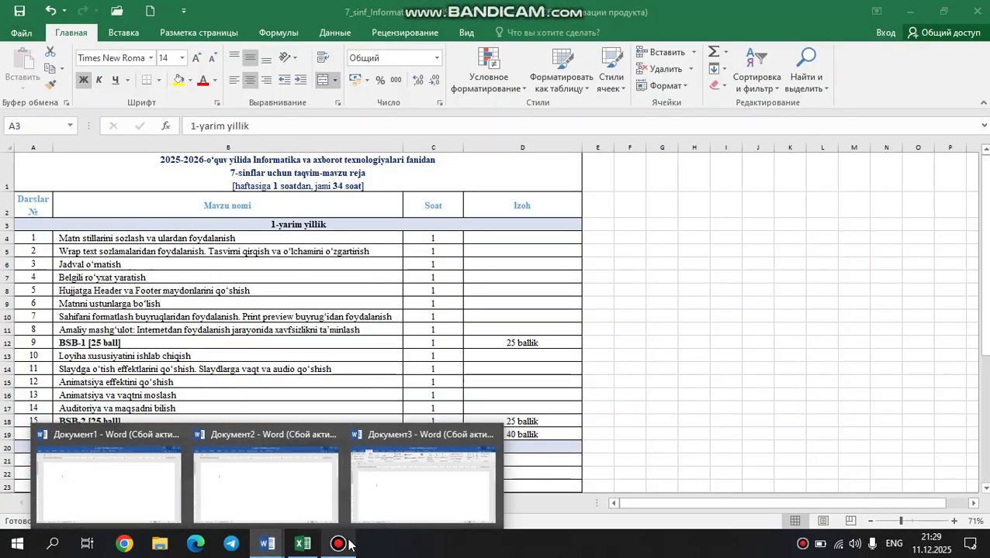
pyautogui.click(341, 545)
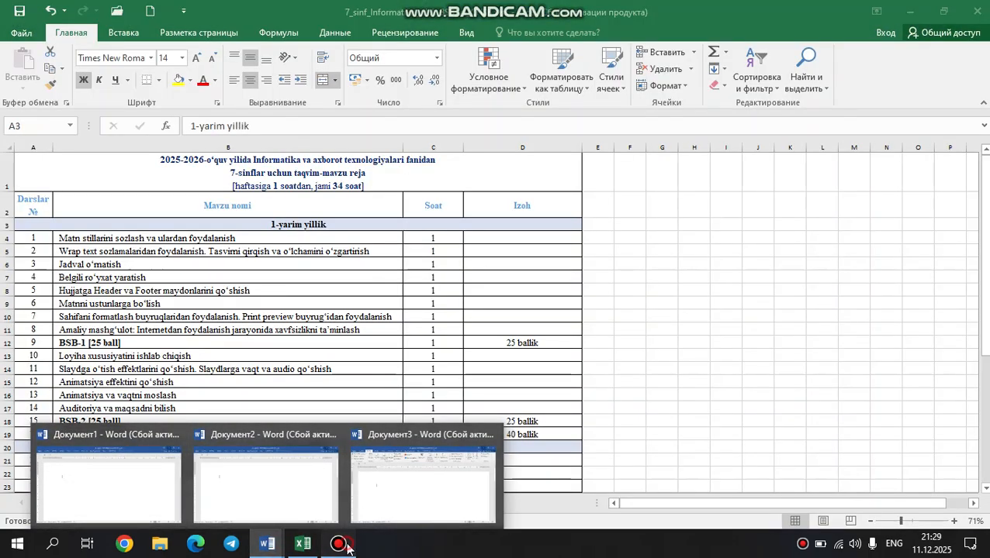